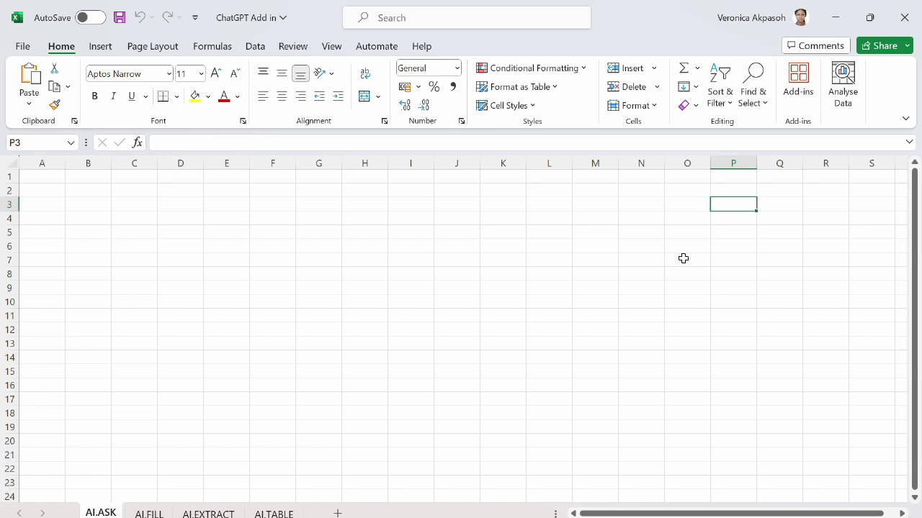
# - Add the ChatGPT for Excel add-in from Home > Add-ins and dismiss the getting-started popup
pyautogui.click(810, 90)
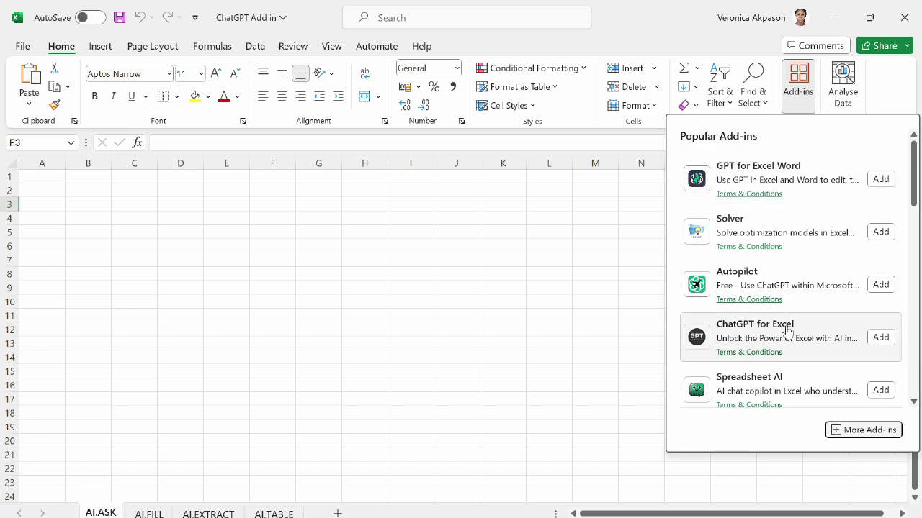
pyautogui.click(880, 340)
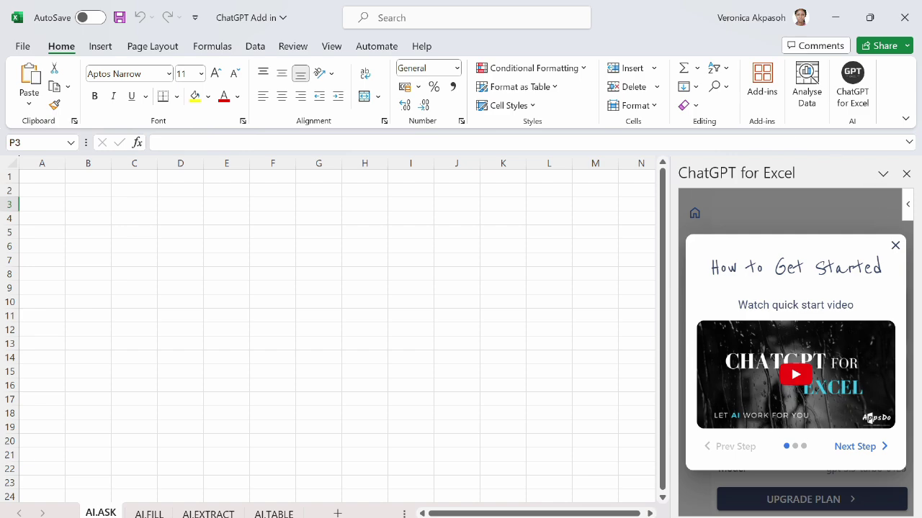
pyautogui.click(895, 247)
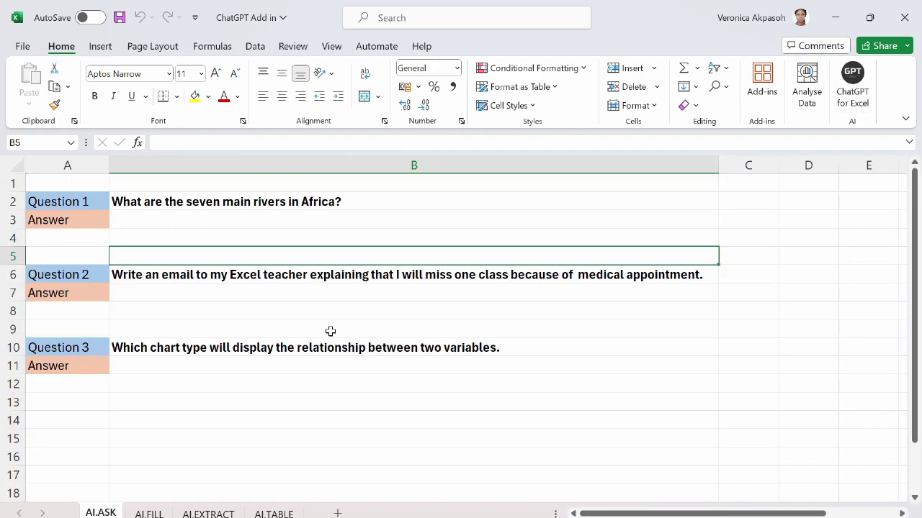
# - Enter =AI.ASK(B2) in B3 to answer Question 1 about Africa's main rivers
pyautogui.click(151, 223)
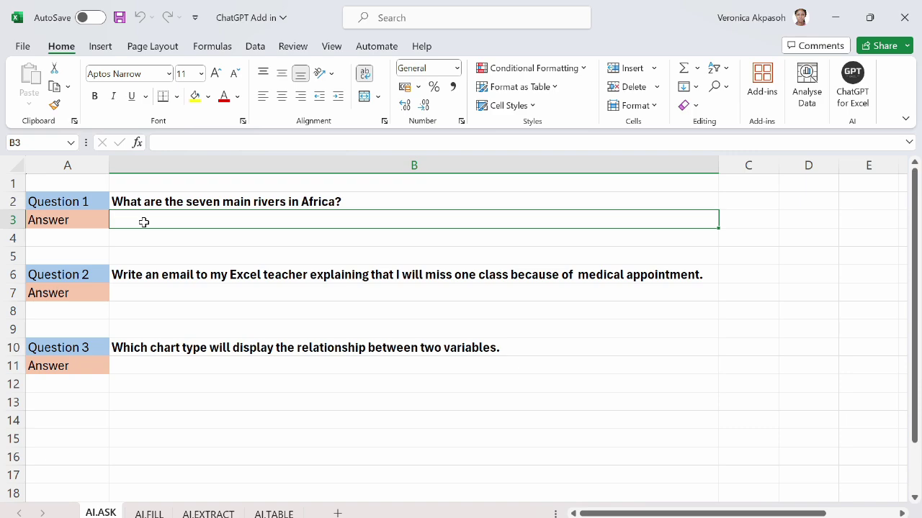
pyautogui.write('=a')
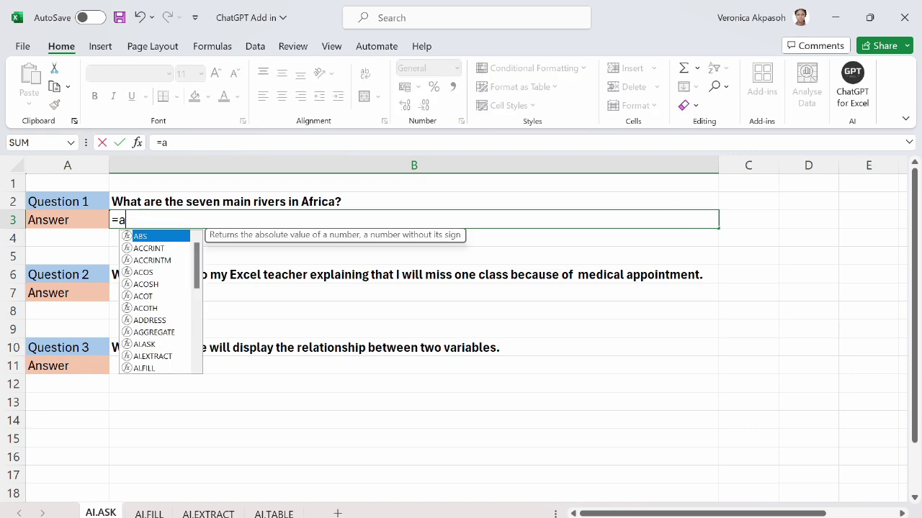
pyautogui.write('i.')
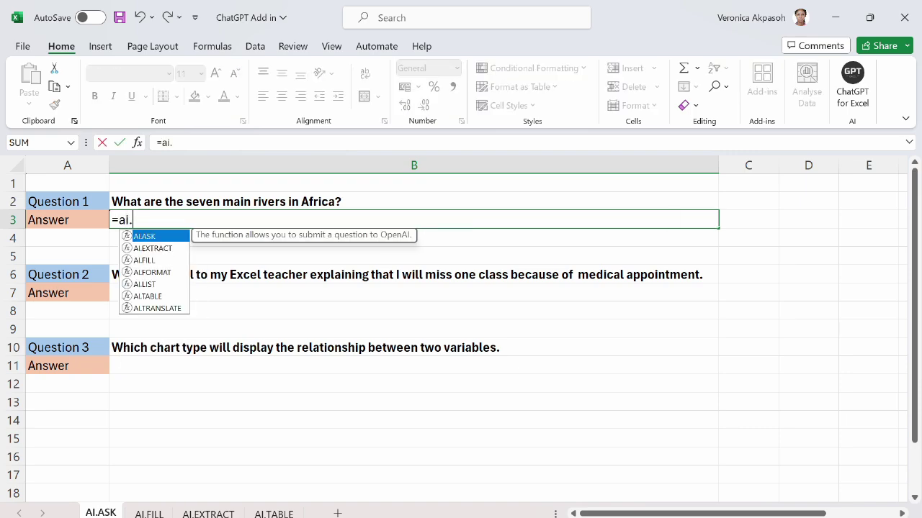
pyautogui.write('sk(')
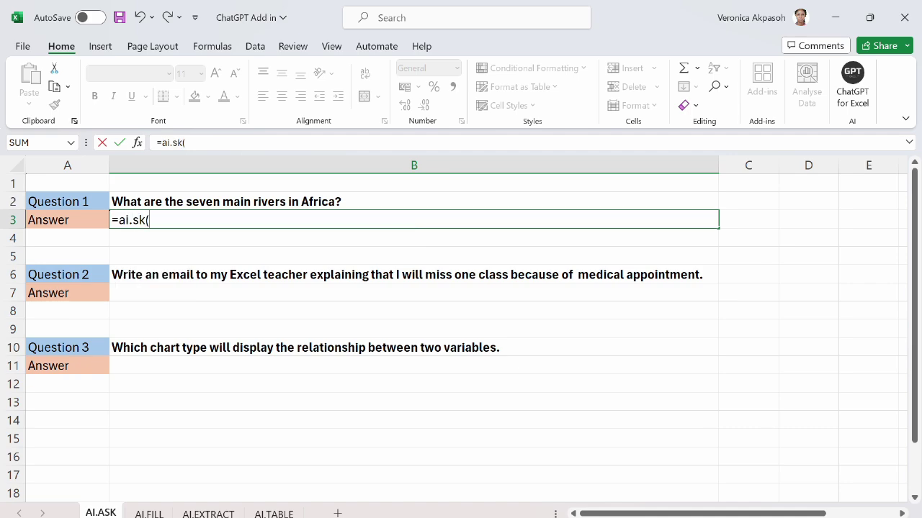
pyautogui.press('BackSpace')
pyautogui.press('BackSpace')
pyautogui.press('BackSpace')
pyautogui.write('ask(')
pyautogui.click(274, 201)
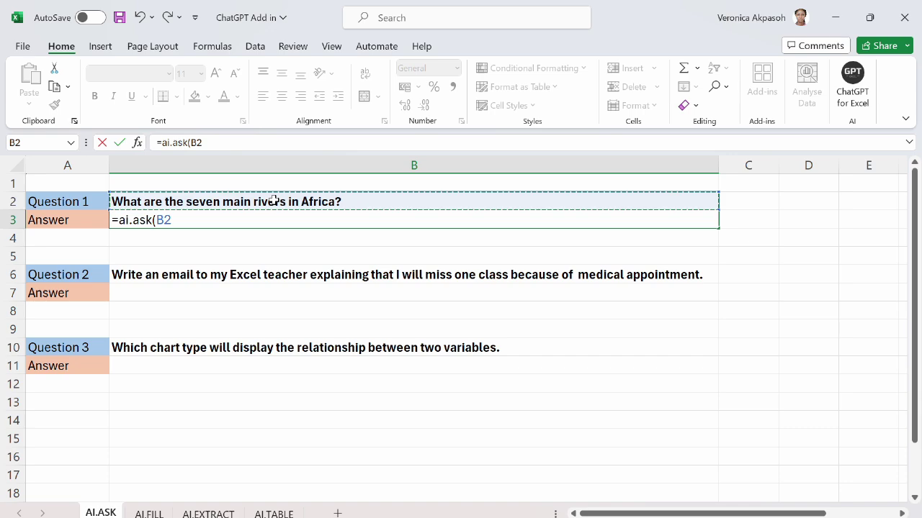
pyautogui.write(')')
pyautogui.press('Return')
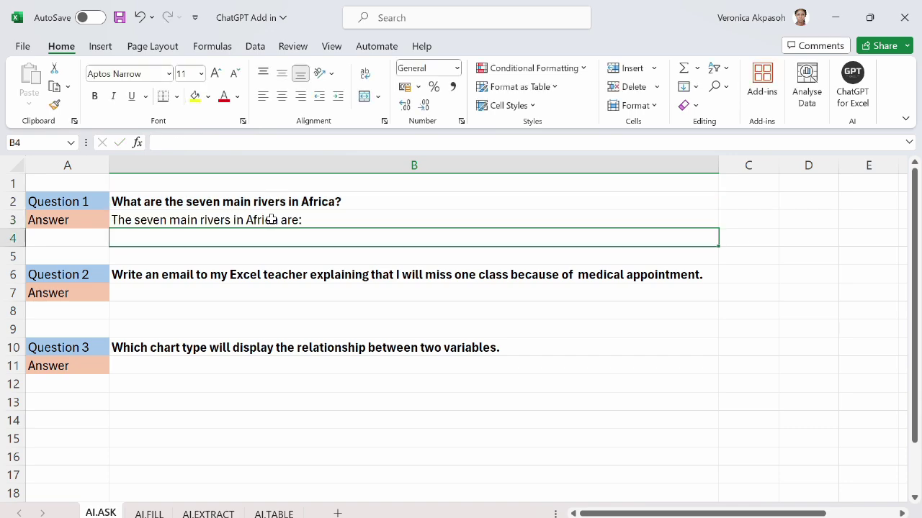
# - Enlarge and auto-fit row 3 so the full list of seven rivers is visible
pyautogui.click(271, 220)
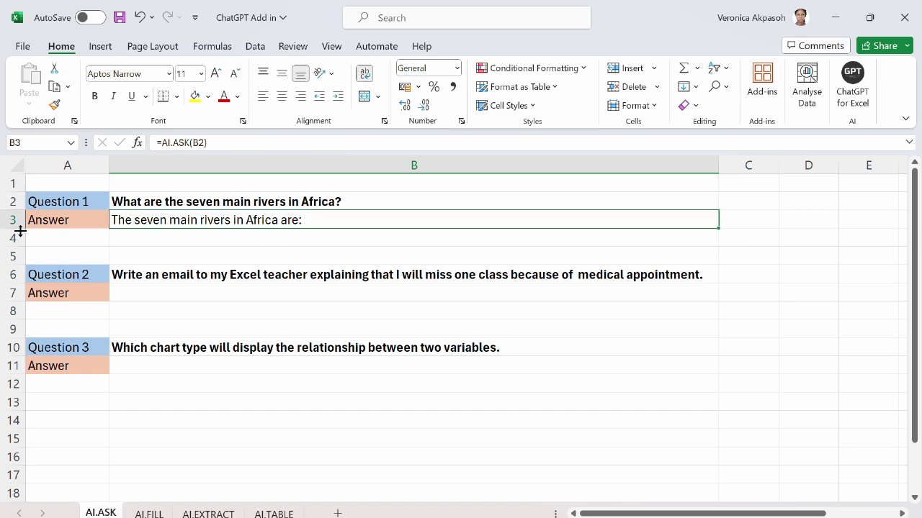
pyautogui.moveTo(20, 229); pyautogui.dragTo(20, 362)
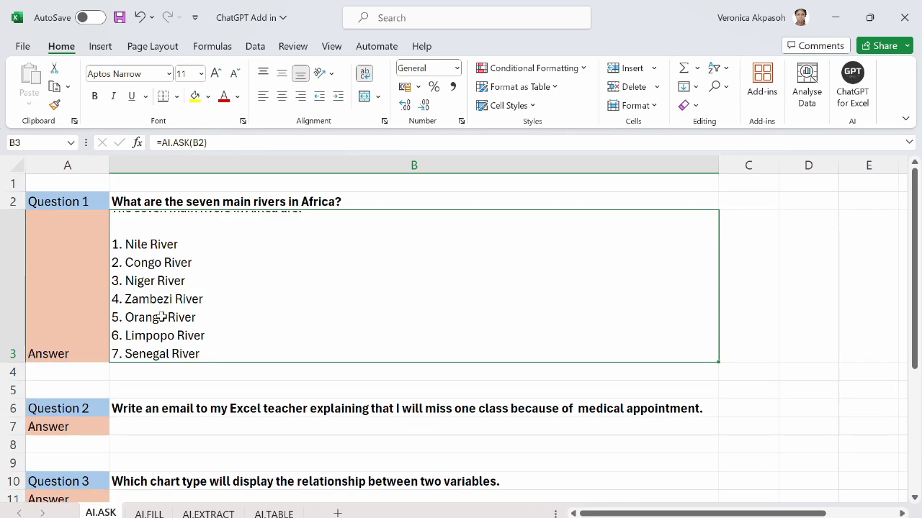
pyautogui.doubleClick(14, 362)
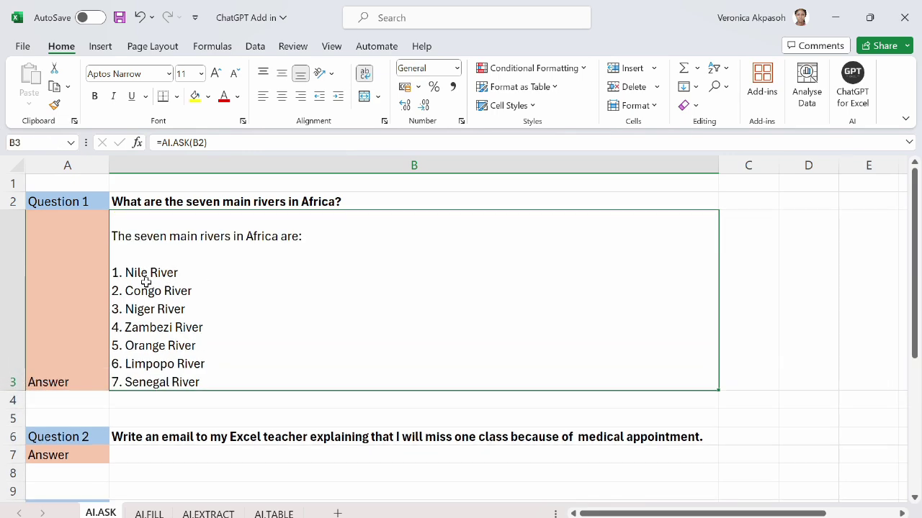
pyautogui.scroll(-1, 151, 329)
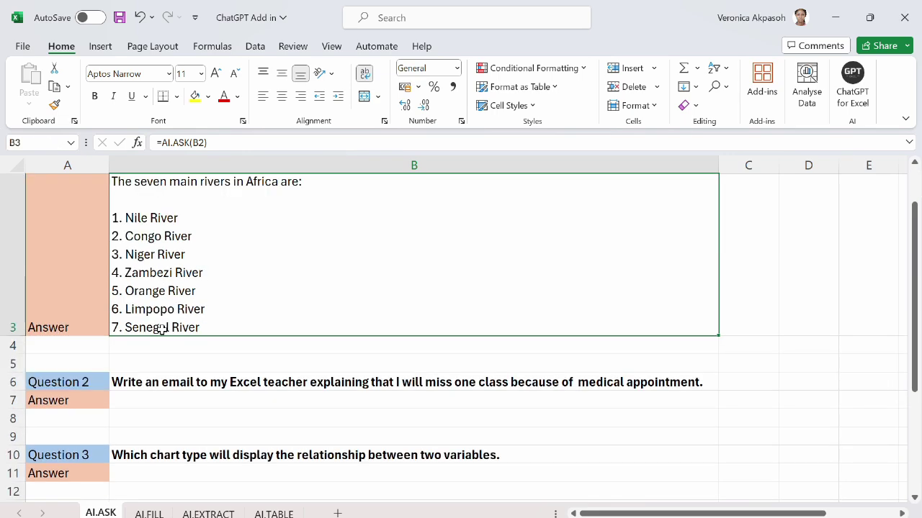
pyautogui.scroll(1, 201, 325)
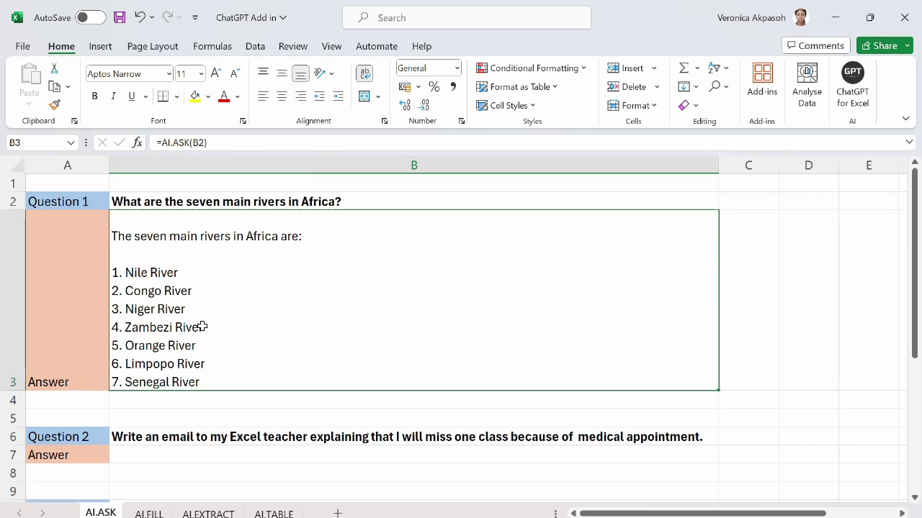
pyautogui.scroll(-1, 145, 294)
pyautogui.click(144, 294)
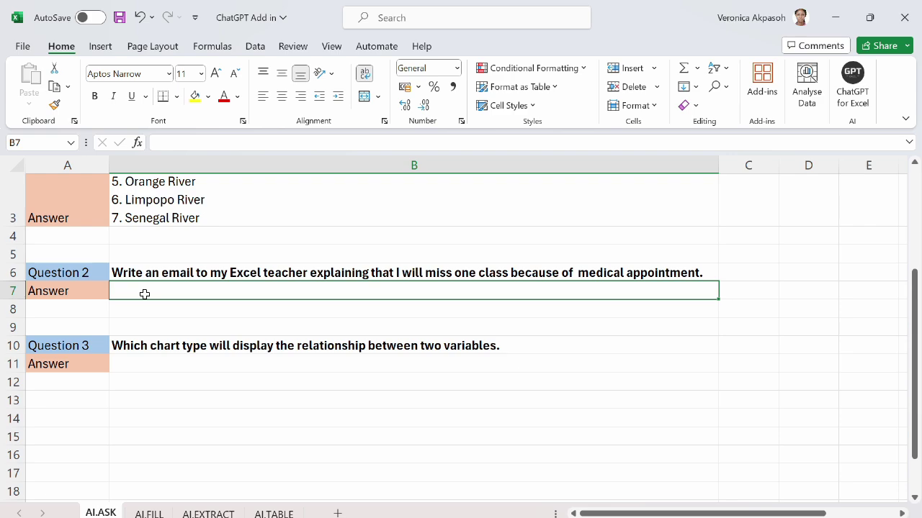
# - Enter =AI.ASK(B6) in B7 to draft the medical-appointment absence email
pyautogui.write('=')
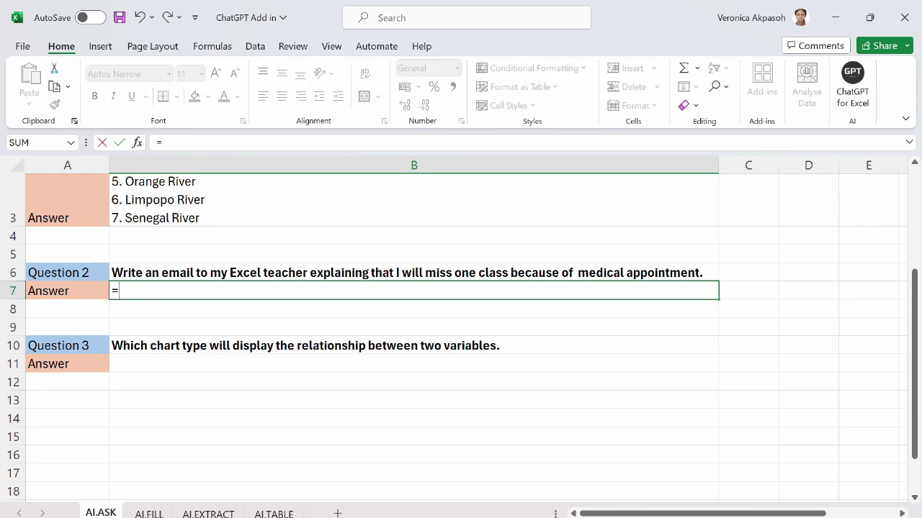
pyautogui.write('ai.')
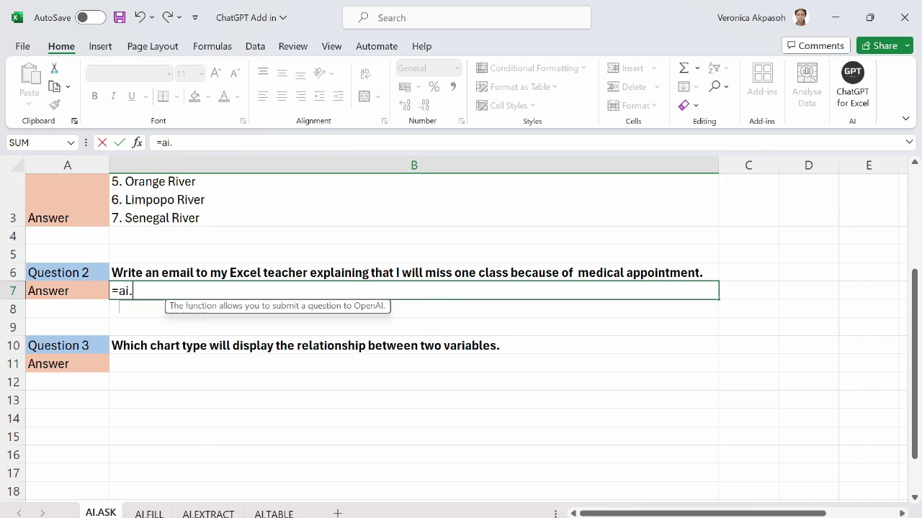
pyautogui.write('ask(')
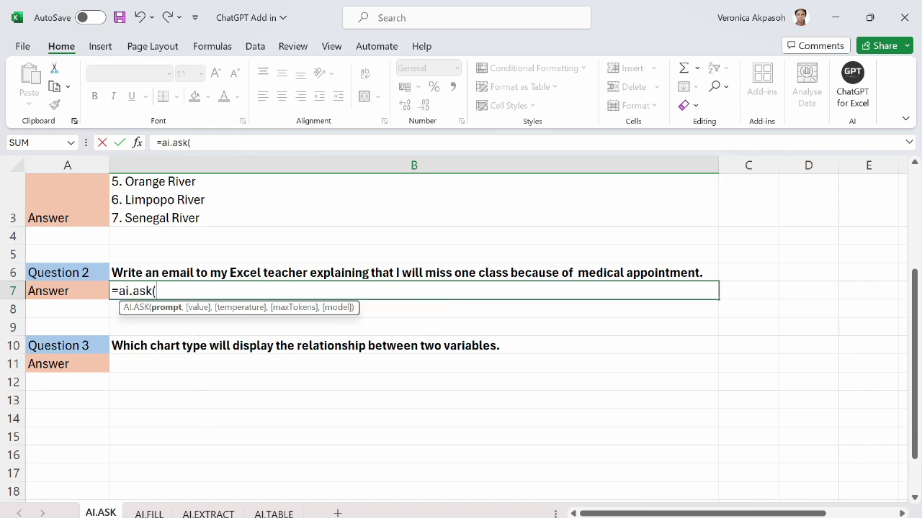
pyautogui.click(145, 276)
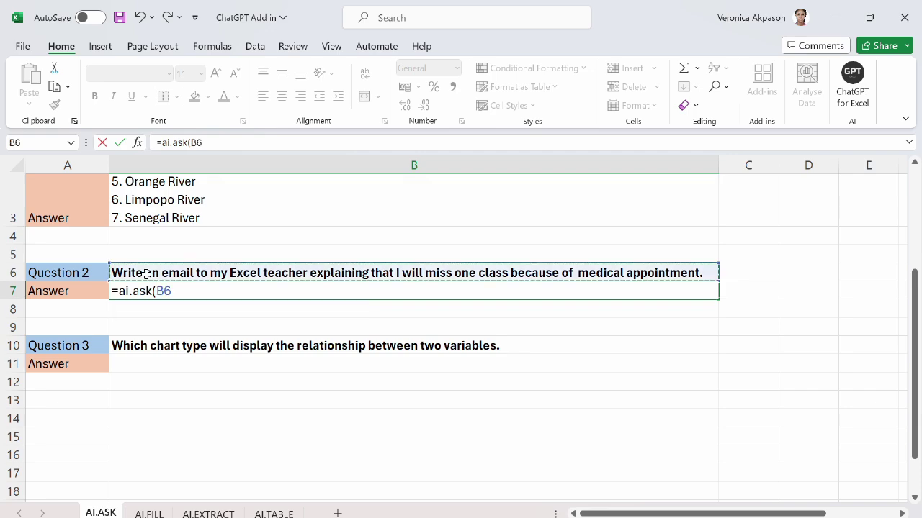
pyautogui.write(')')
pyautogui.press('Return')
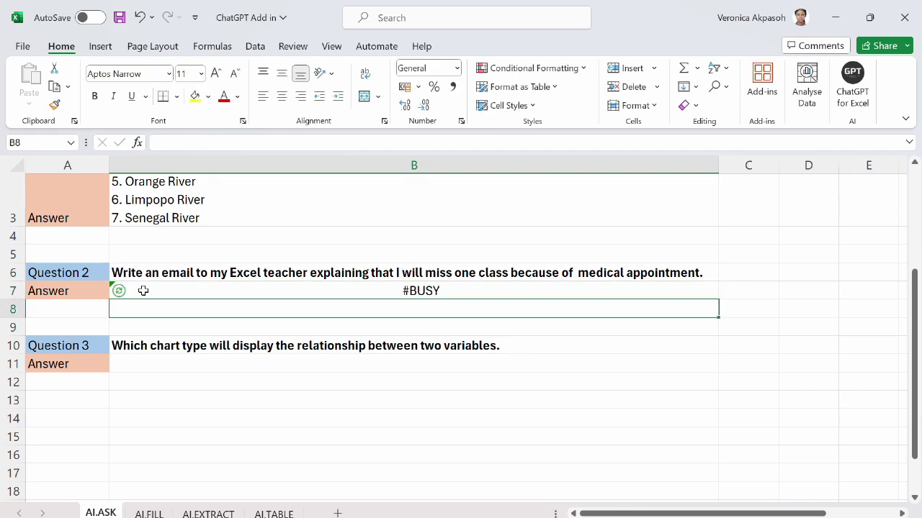
# - Make row 7 tall enough to read the whole generated email
pyautogui.click(144, 292)
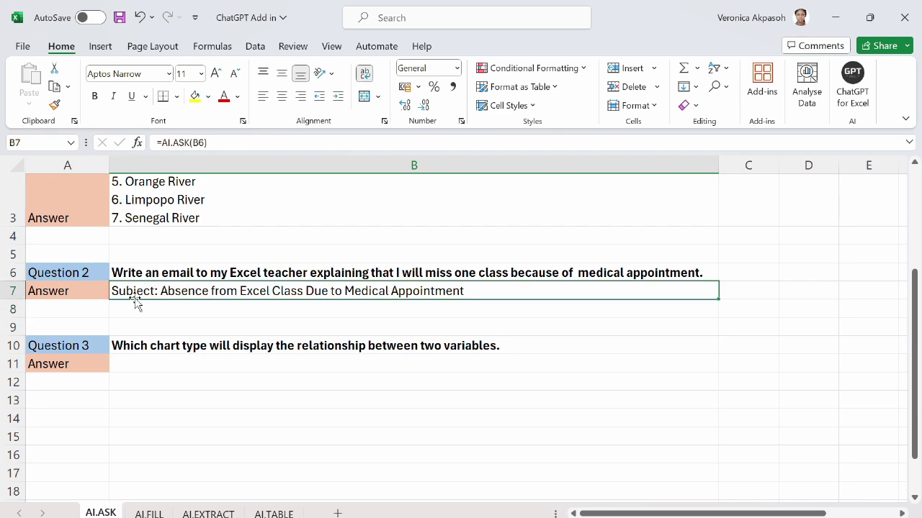
pyautogui.moveTo(15, 300); pyautogui.dragTo(15, 489)
pyautogui.scroll(-2, 93, 424)
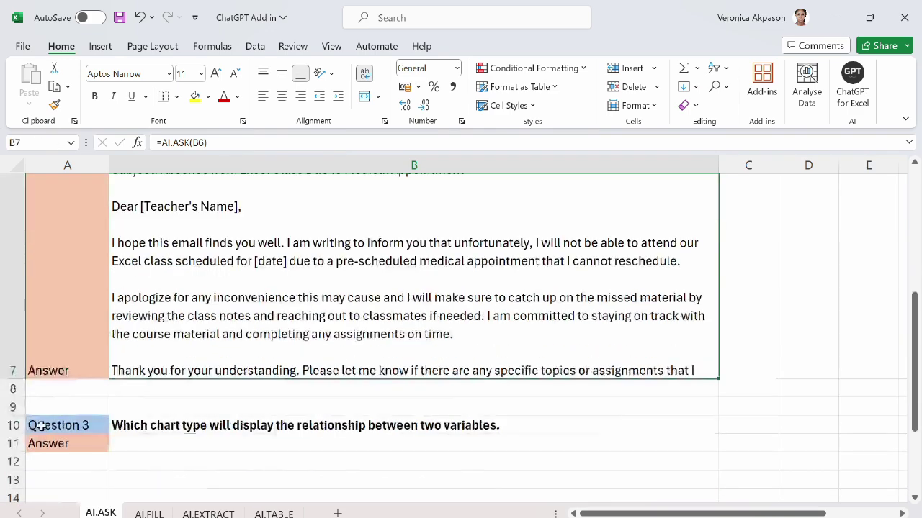
pyautogui.moveTo(16, 374); pyautogui.dragTo(17, 411)
pyautogui.scroll(3, 179, 385)
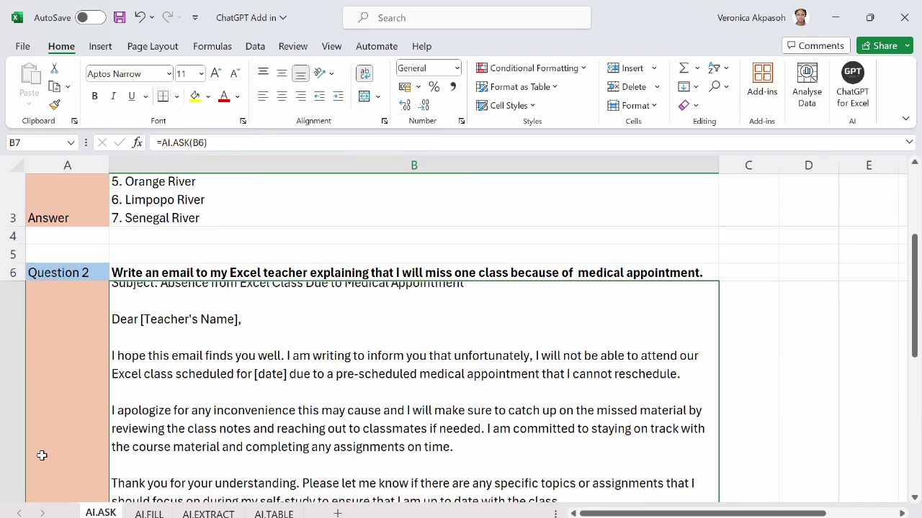
pyautogui.scroll(-3, 41, 457)
pyautogui.scroll(3, 163, 296)
pyautogui.scroll(-3, 43, 364)
pyautogui.scroll(3, 282, 360)
pyautogui.scroll(-1, 281, 360)
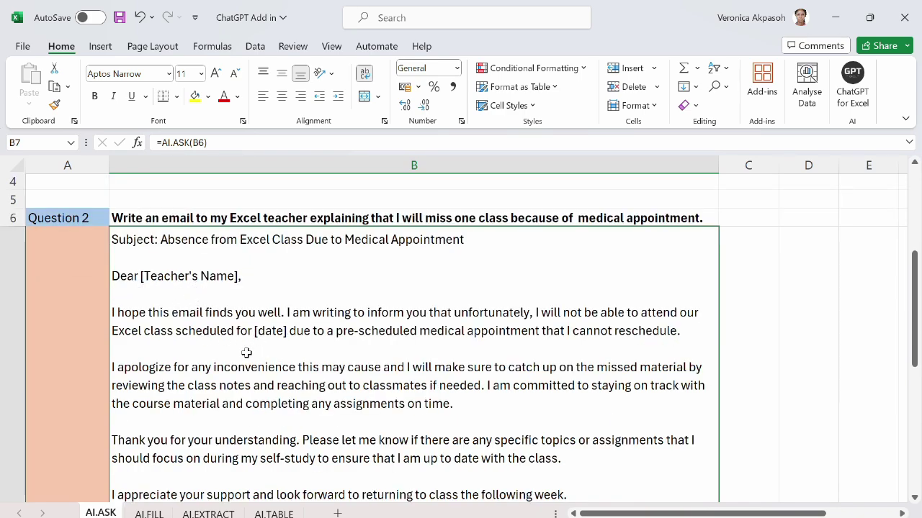
pyautogui.scroll(-3, 236, 367)
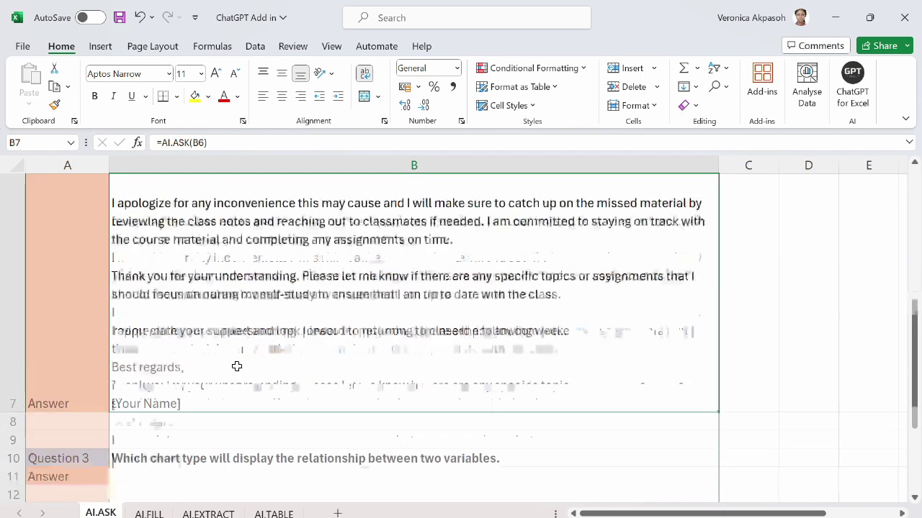
pyautogui.scroll(2, 155, 405)
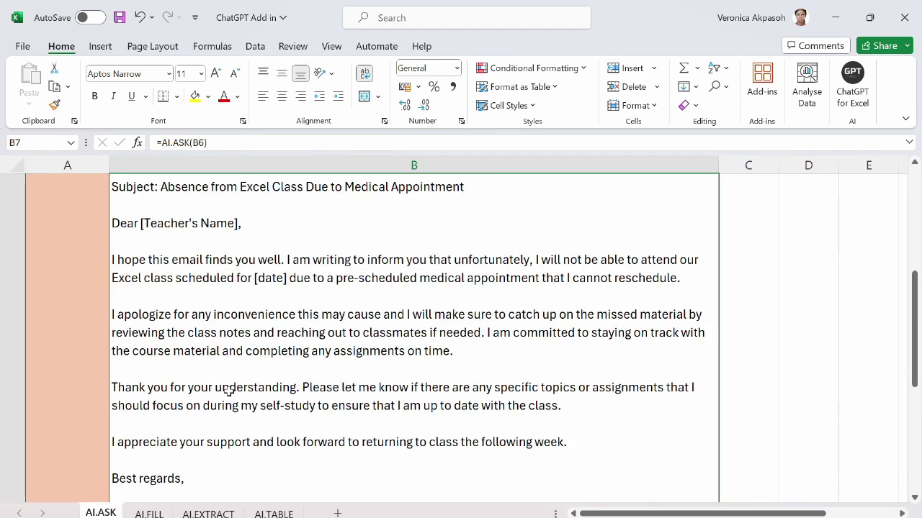
pyautogui.scroll(-3, 231, 386)
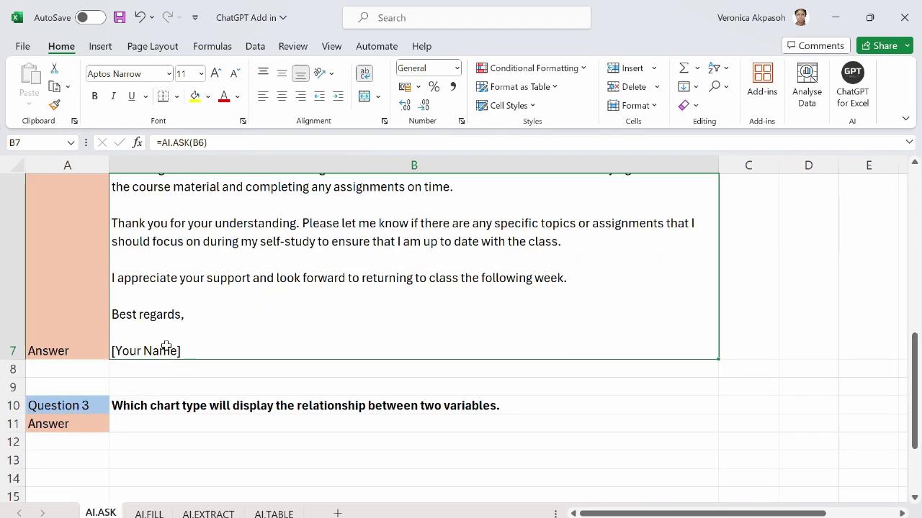
pyautogui.click(123, 410)
pyautogui.click(126, 422)
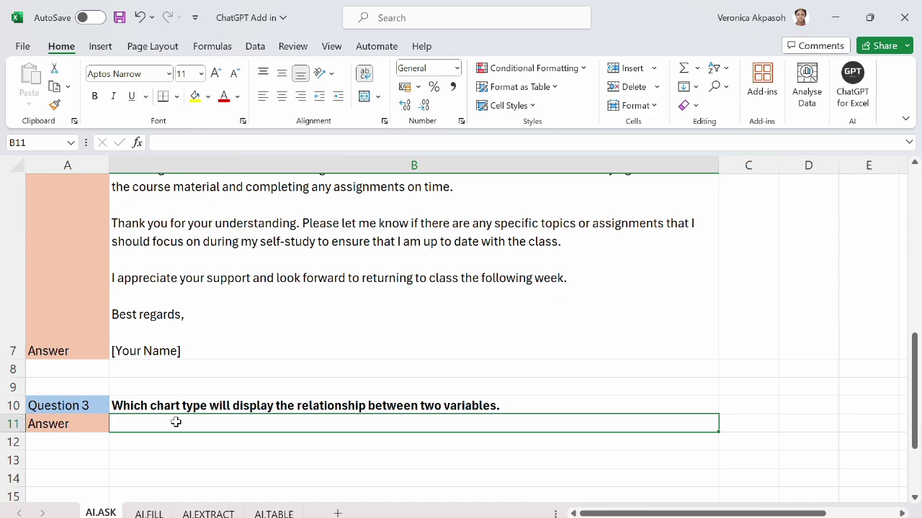
# - Enter =AI.ASK(B10) in B11 to answer Question 3
pyautogui.write('=a')
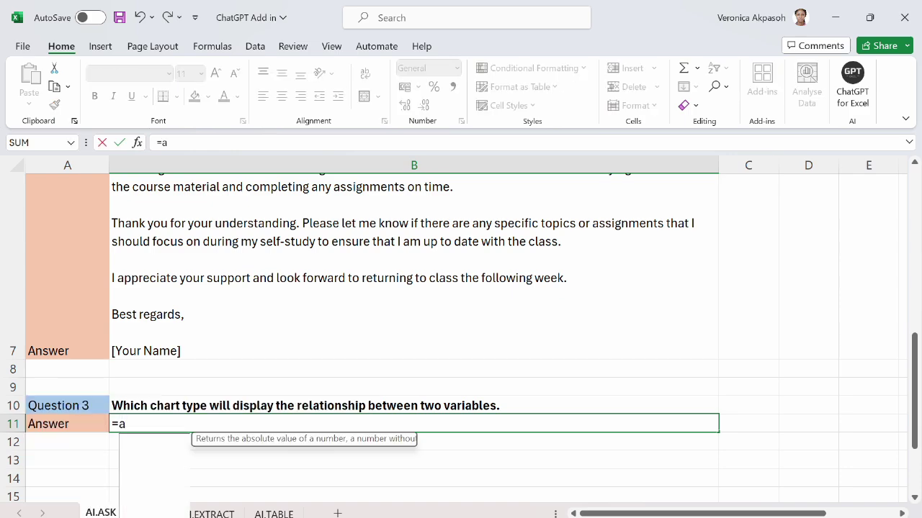
pyautogui.write('i.ask(')
pyautogui.click(158, 404)
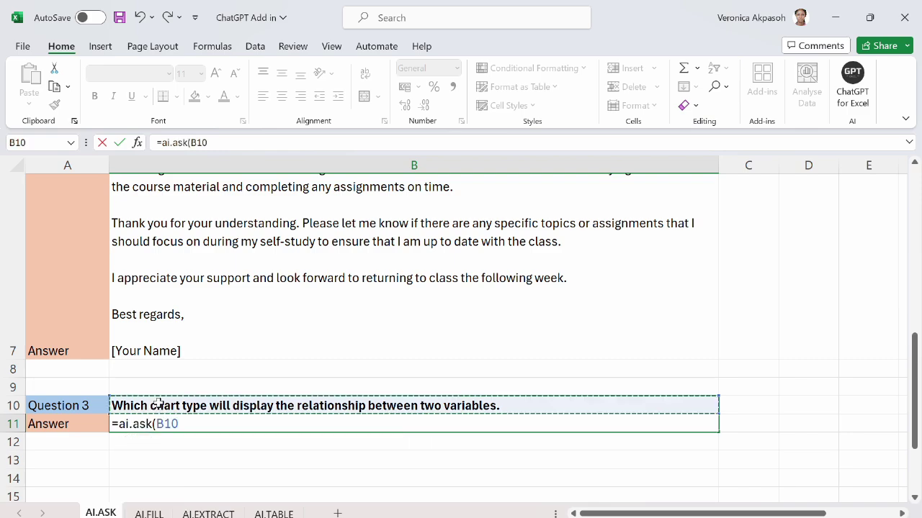
pyautogui.write(')')
pyautogui.press('Return')
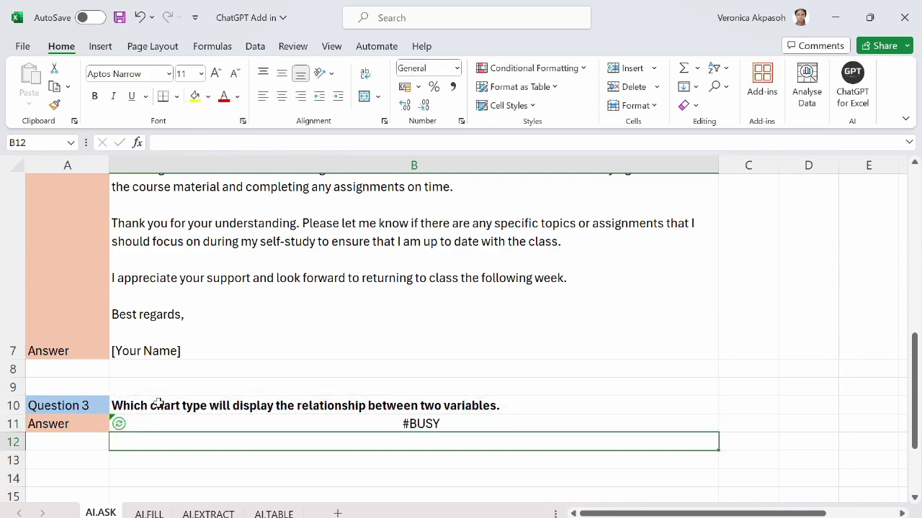
# - Make row 11 taller to show the scatter-plot answer, then go to the AI.FILL sheet
pyautogui.scroll(-1, 160, 405)
pyautogui.moveTo(21, 379); pyautogui.dragTo(17, 413)
pyautogui.click(164, 397)
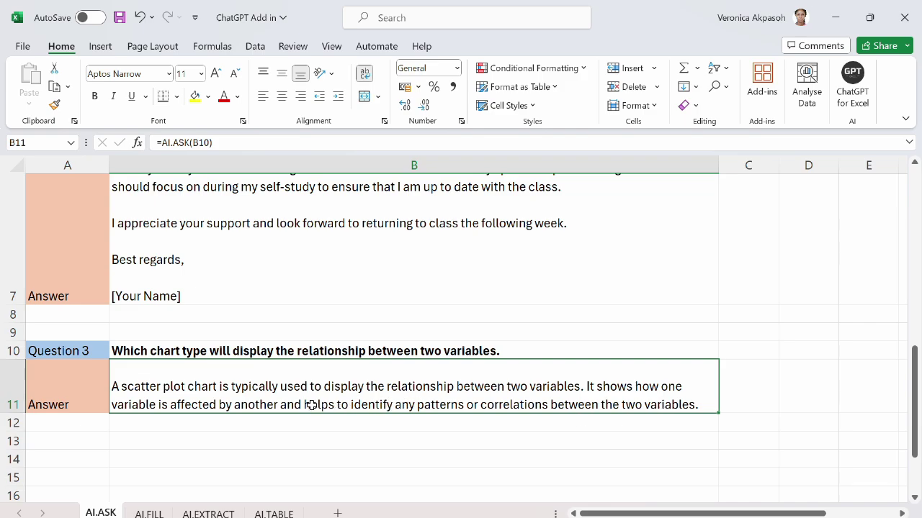
pyautogui.scroll(5, 305, 403)
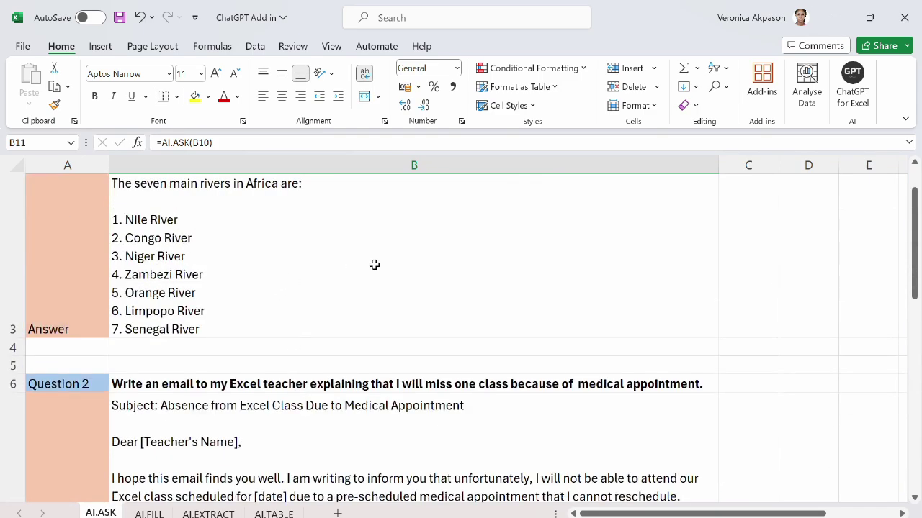
pyautogui.scroll(-2, 358, 347)
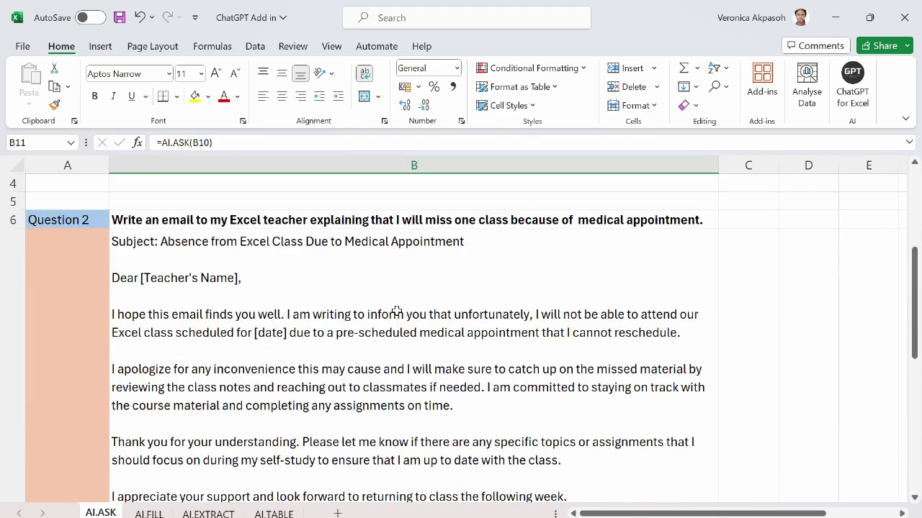
pyautogui.scroll(-3, 394, 316)
pyautogui.scroll(-1, 380, 333)
pyautogui.scroll(-2, 333, 372)
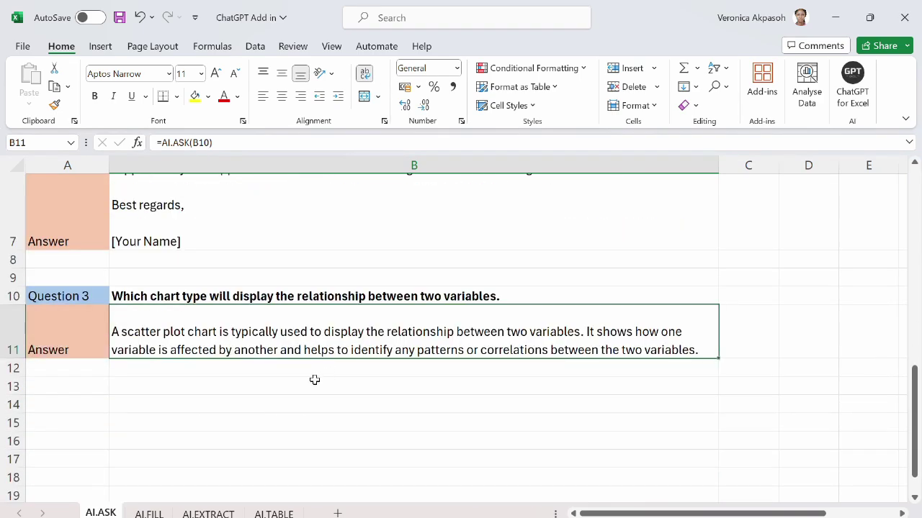
pyautogui.scroll(2, 263, 399)
pyautogui.click(163, 513)
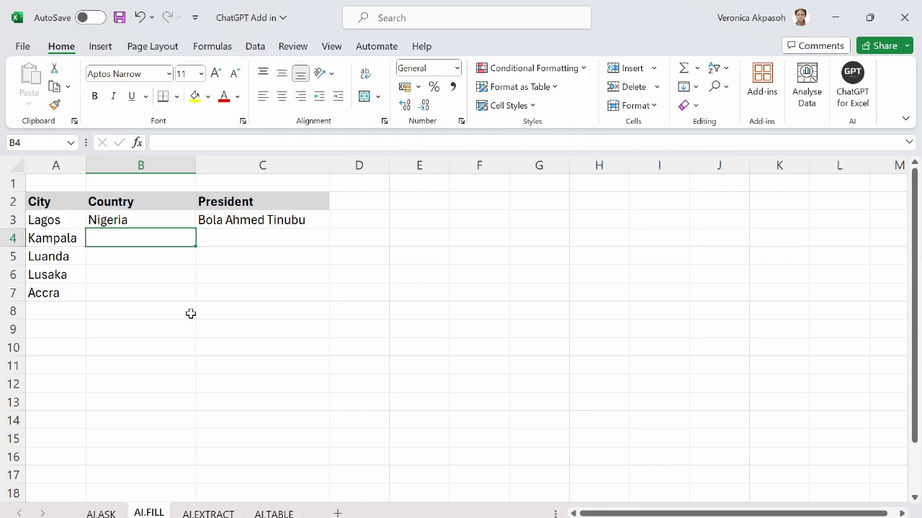
# - Build =AI.FILL(A3:C3,A4:A7) in B4, using the Lagos row as the example
pyautogui.write('=')
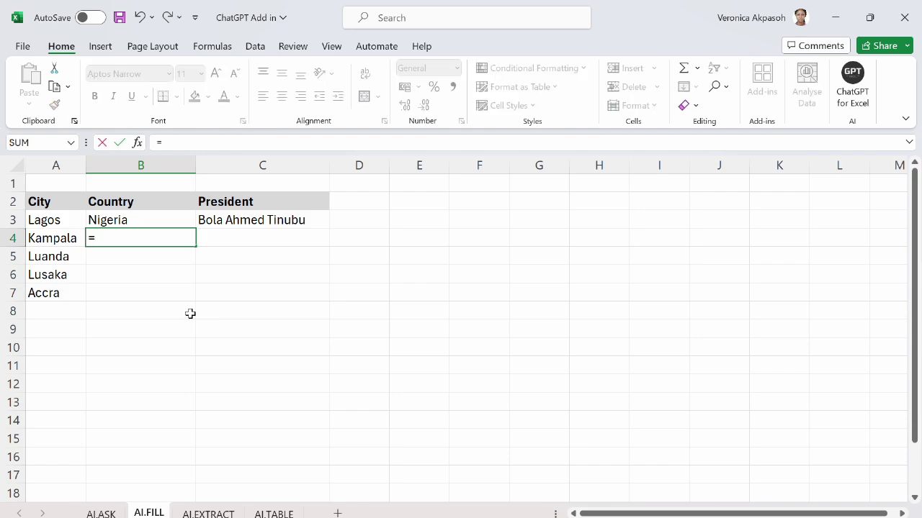
pyautogui.write('ai.fill')
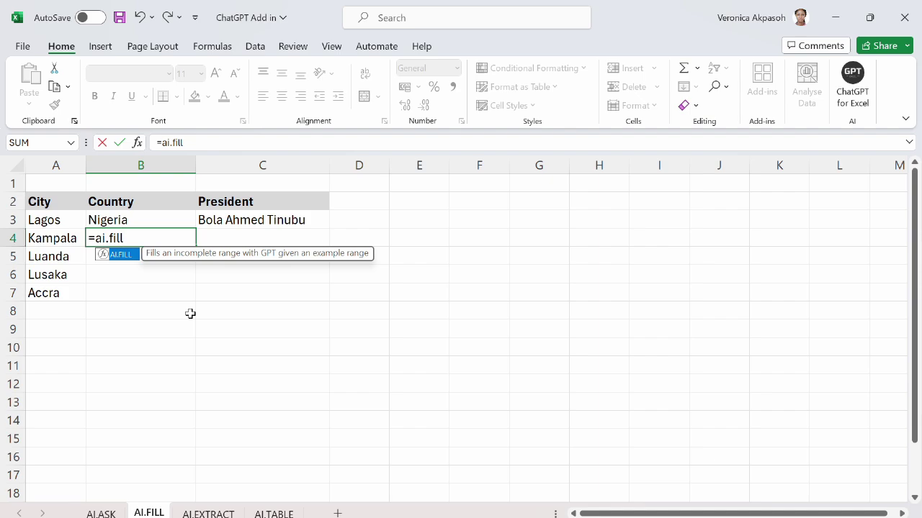
pyautogui.write('(')
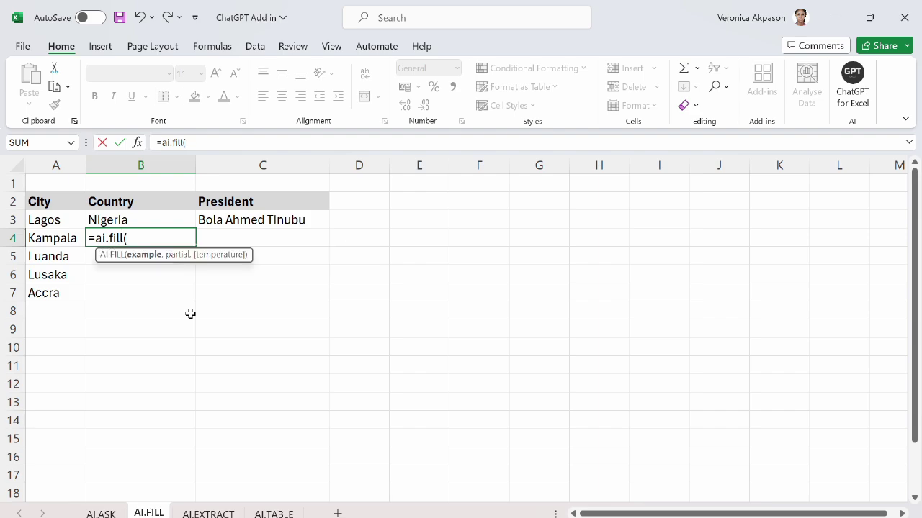
pyautogui.moveTo(49, 220); pyautogui.dragTo(249, 221)
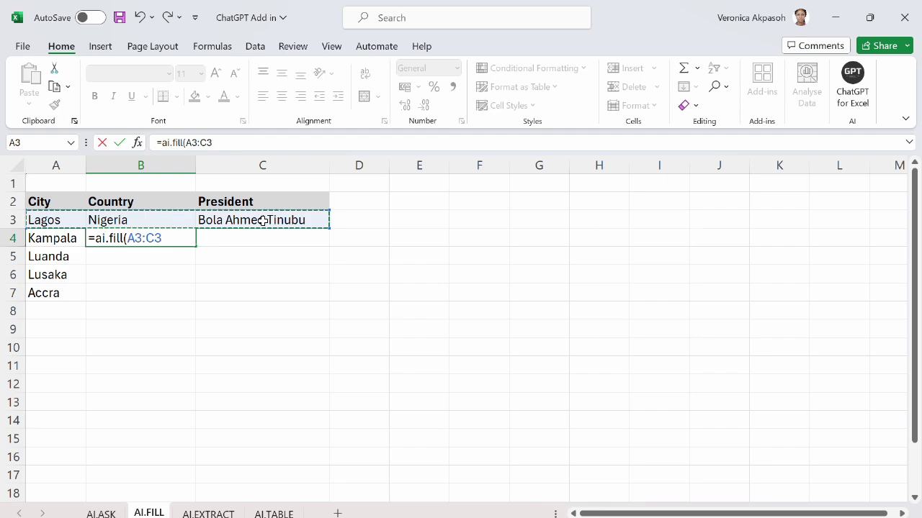
pyautogui.write(',')
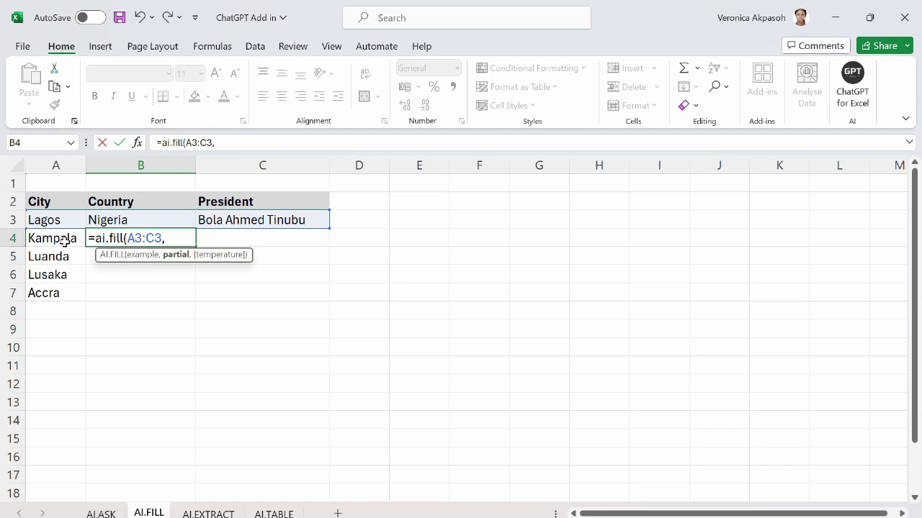
pyautogui.moveTo(64, 243); pyautogui.dragTo(55, 290)
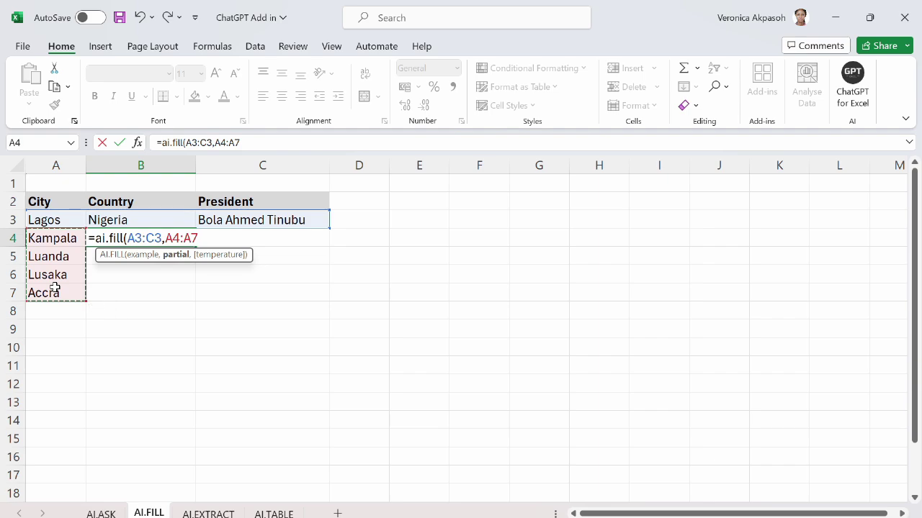
# - Commit the AI.FILL formula and check Kampala's filled country and president in row 4
pyautogui.write(')')
pyautogui.press('Return')
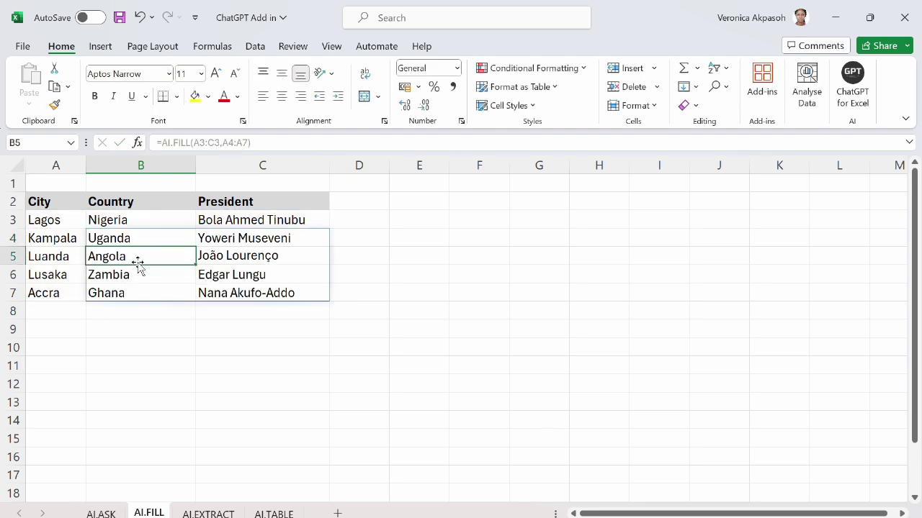
pyautogui.click(63, 241)
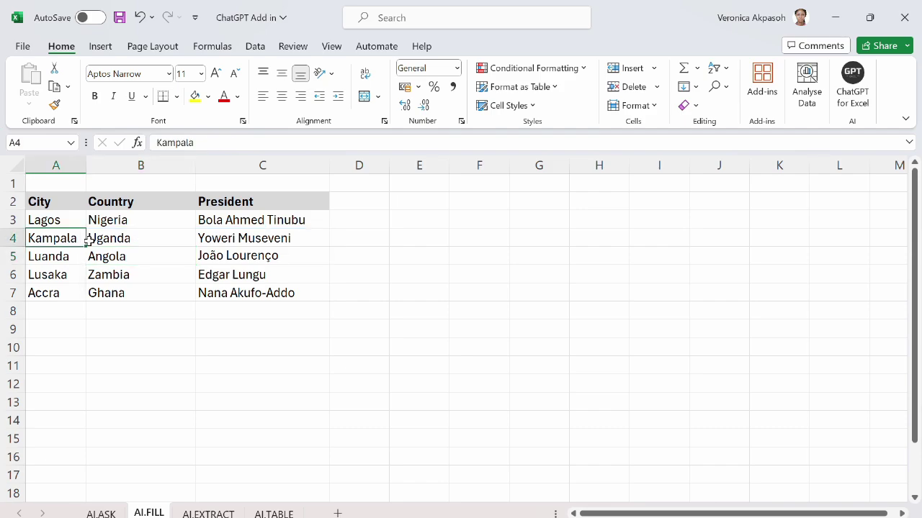
pyautogui.click(110, 241)
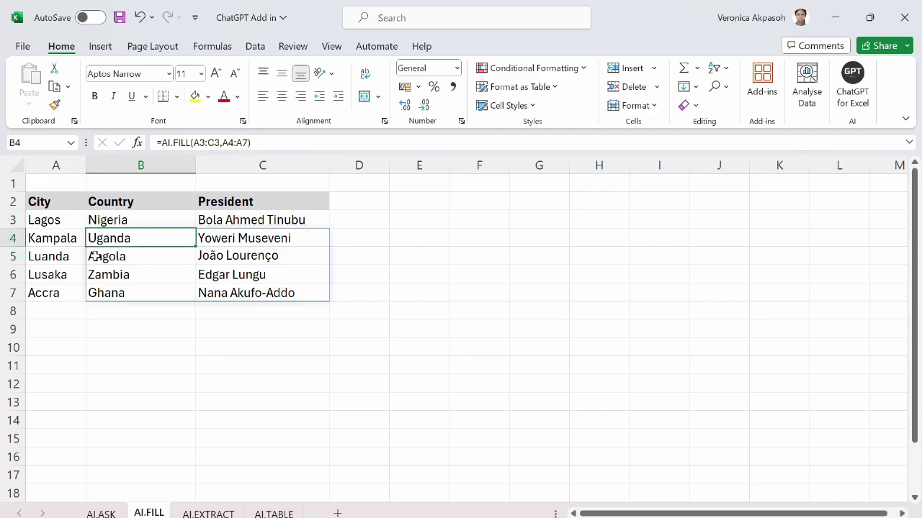
pyautogui.click(226, 243)
# - Review the filled rows for Luanda, Lusaka and Accra, including Angola and Ghana
pyautogui.click(69, 264)
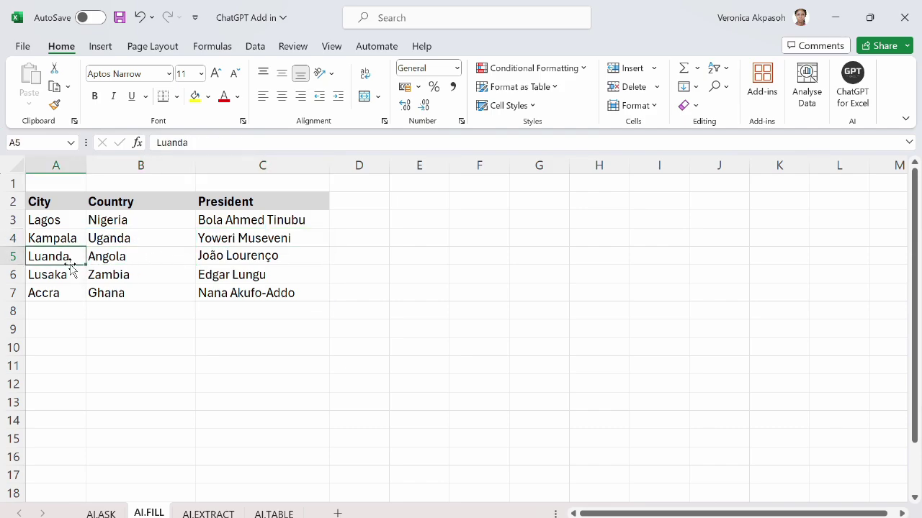
pyautogui.click(101, 261)
pyautogui.click(56, 277)
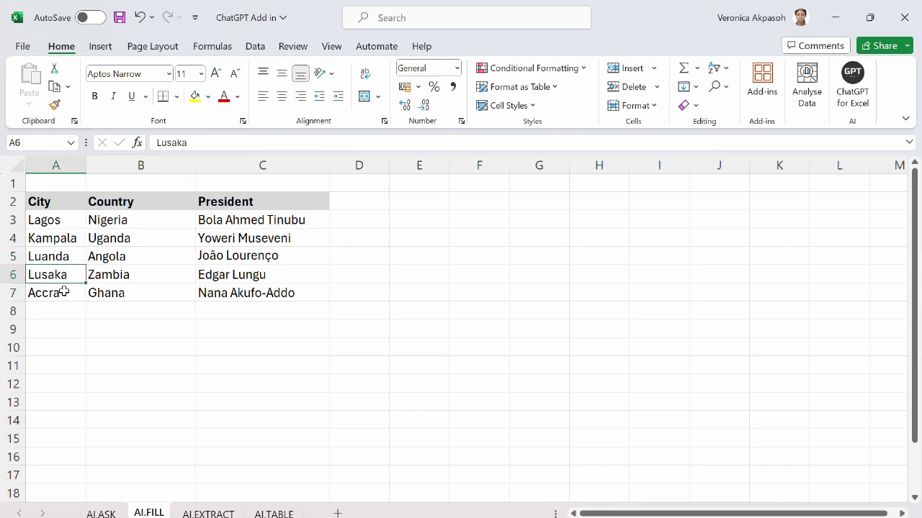
pyautogui.click(66, 293)
pyautogui.click(103, 293)
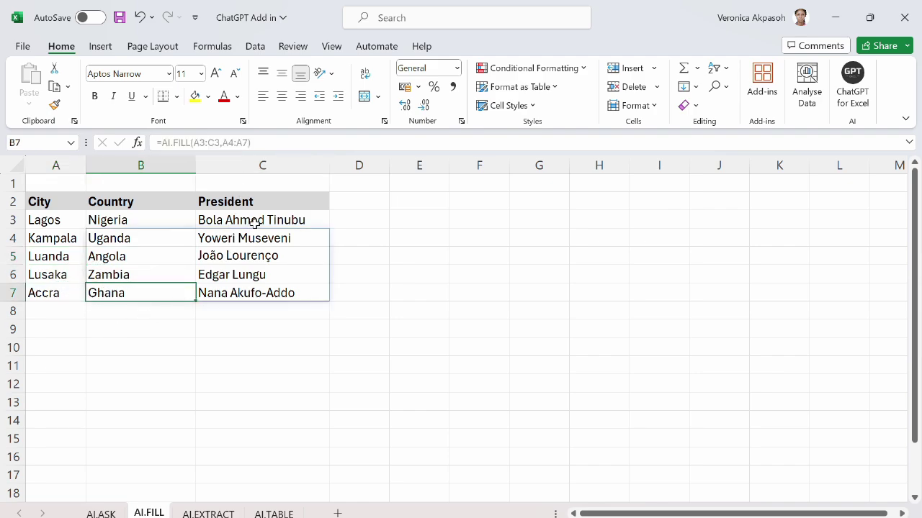
pyautogui.moveTo(255, 220); pyautogui.dragTo(272, 295)
pyautogui.click(343, 343)
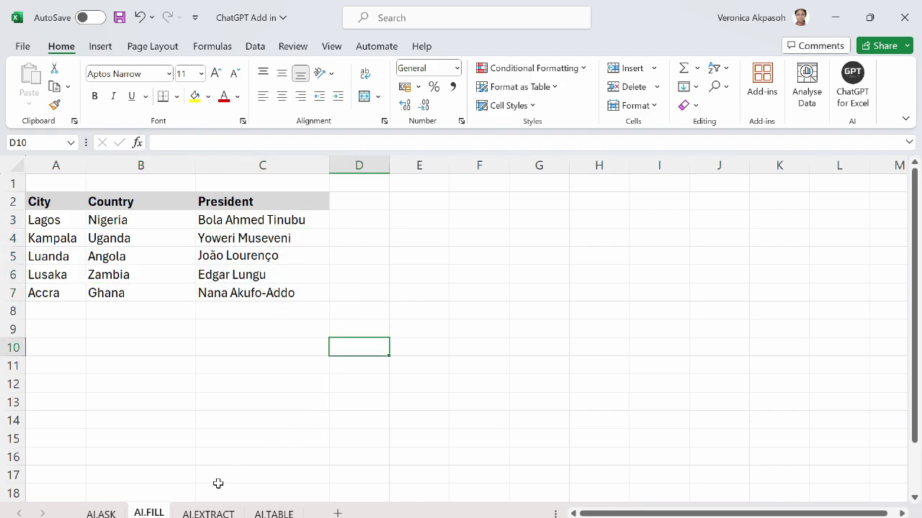
# - On the AI.EXTRACT sheet, begin typing =ai.extr into C4 under Extracted Names
pyautogui.click(210, 512)
pyautogui.click(461, 255)
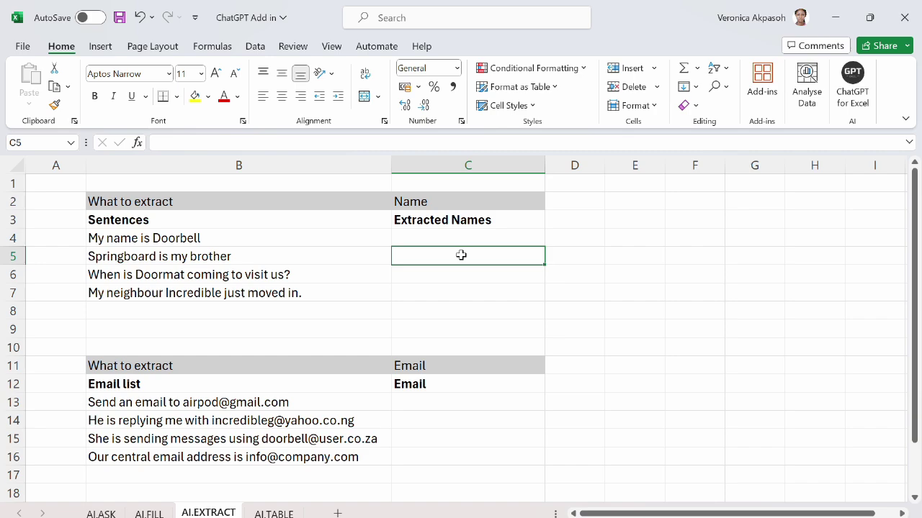
pyautogui.click(453, 237)
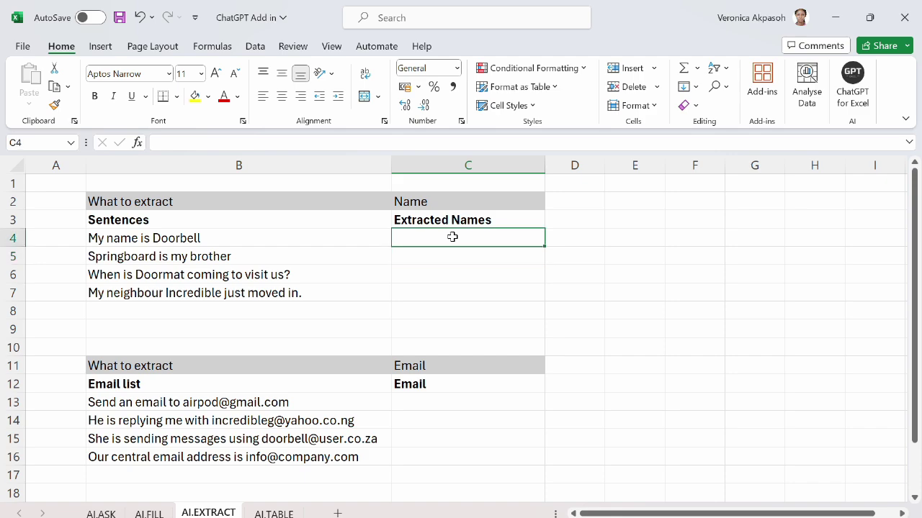
pyautogui.write('=a')
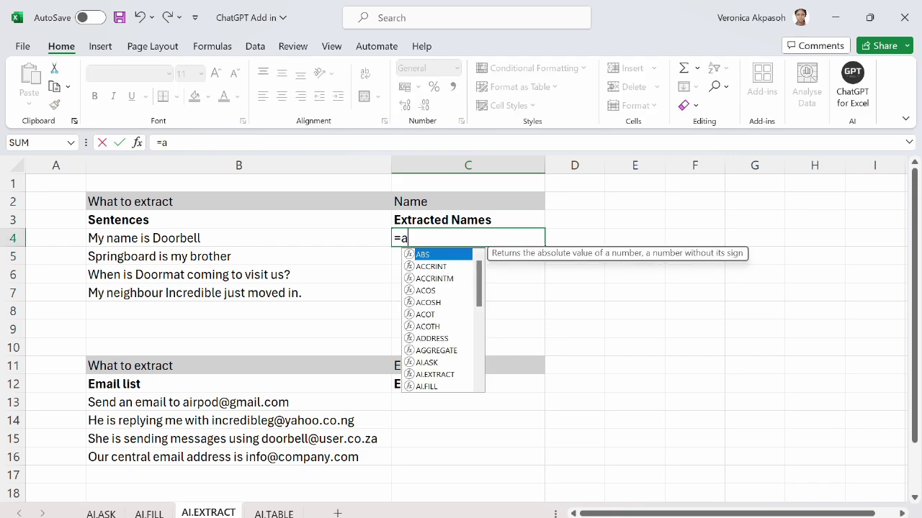
pyautogui.write('i.extr')
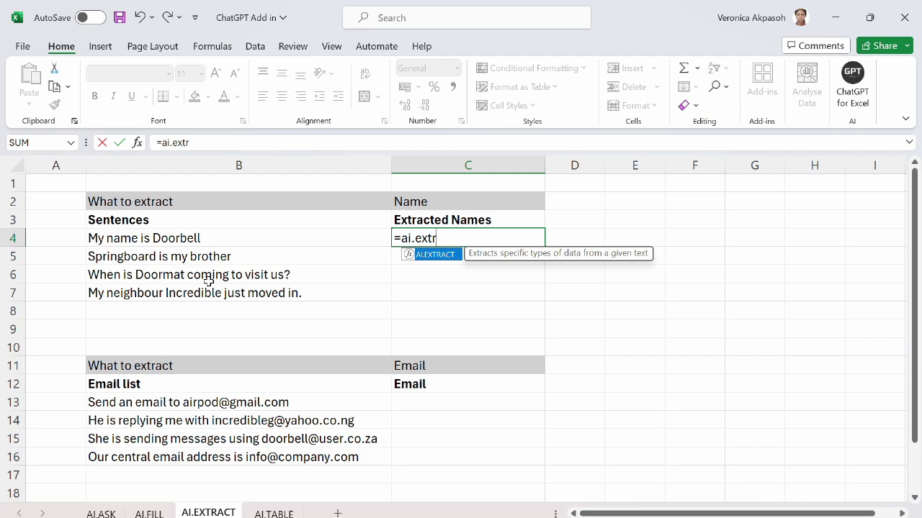
# - Complete C4 as =AI.EXTRACT(B4,$C$2) to pull the name from B4's sentence
pyautogui.doubleClick(436, 255)
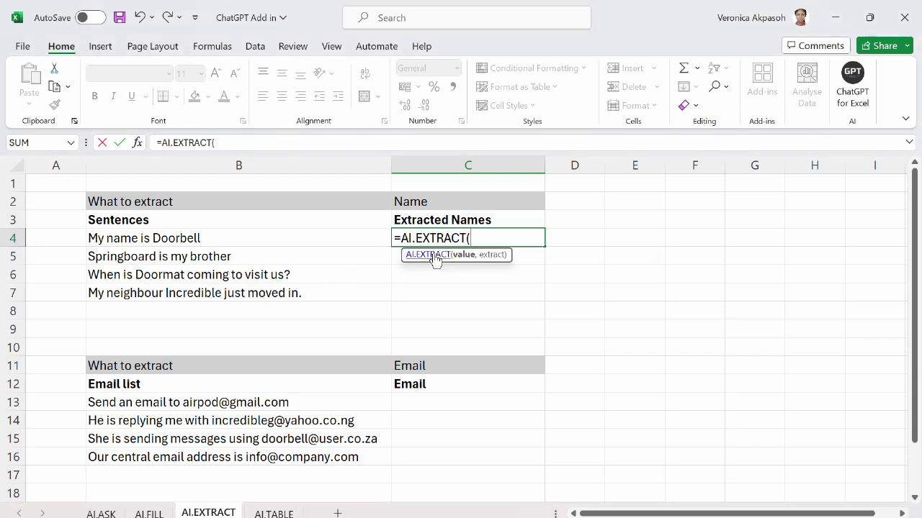
pyautogui.click(232, 238)
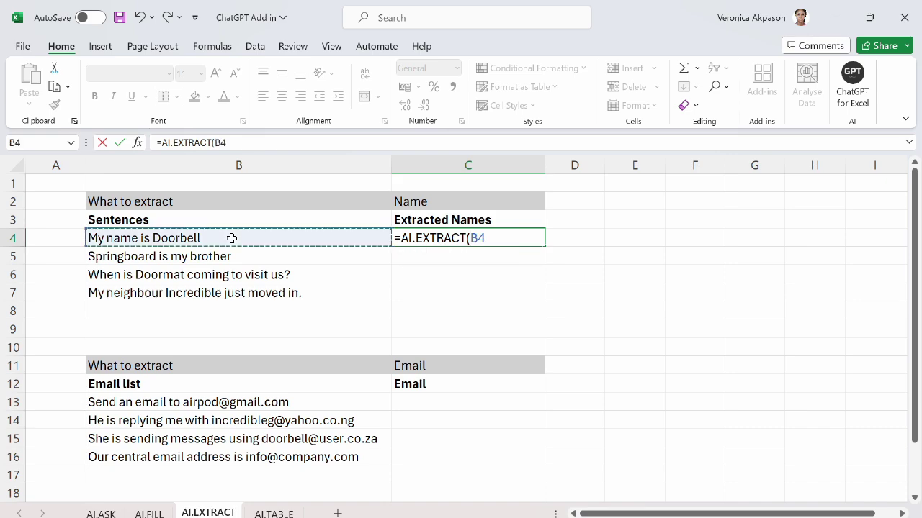
pyautogui.write(',')
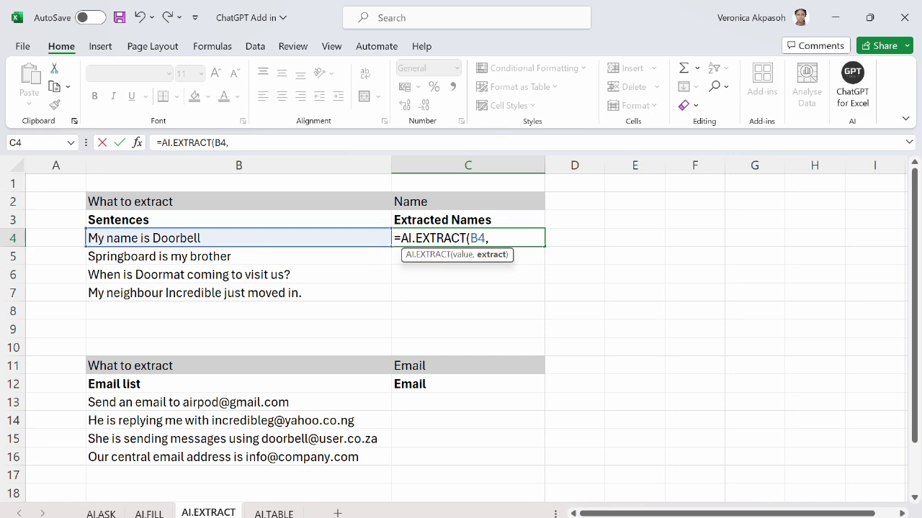
pyautogui.click(466, 203)
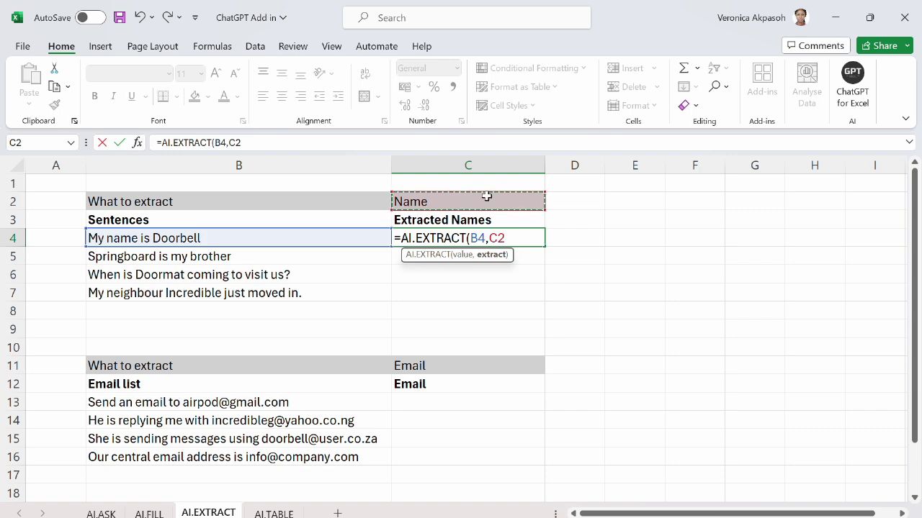
pyautogui.press('F4')
pyautogui.write(')')
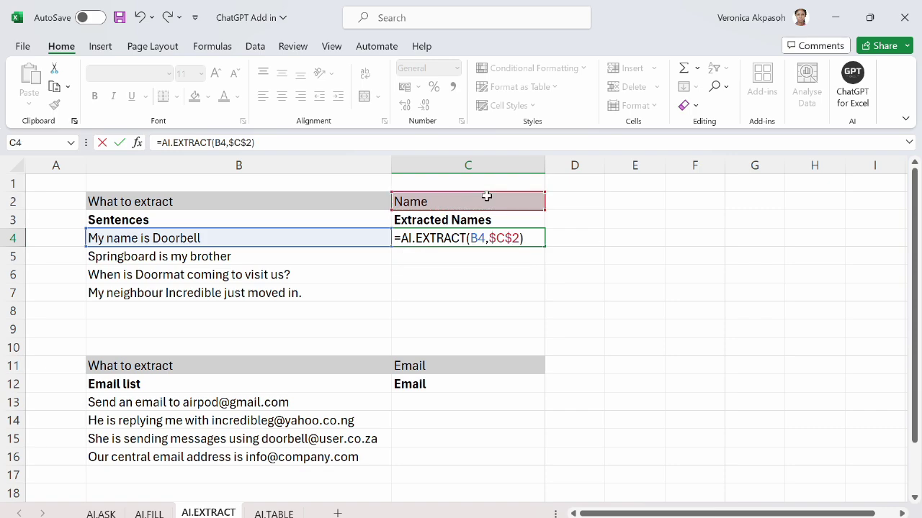
pyautogui.press('Return')
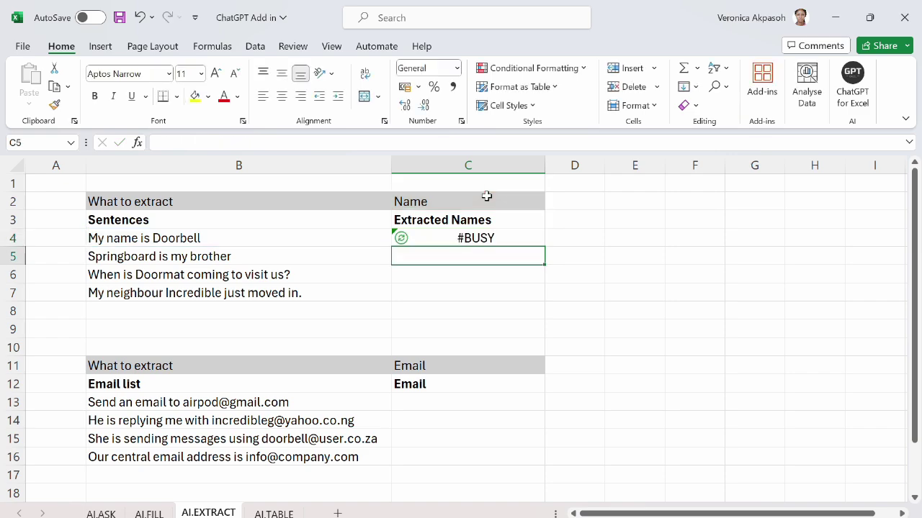
# - Fill C4's formula down to C7, returning Doorbell, Springboard, Doormat and Incredible
pyautogui.click(503, 237)
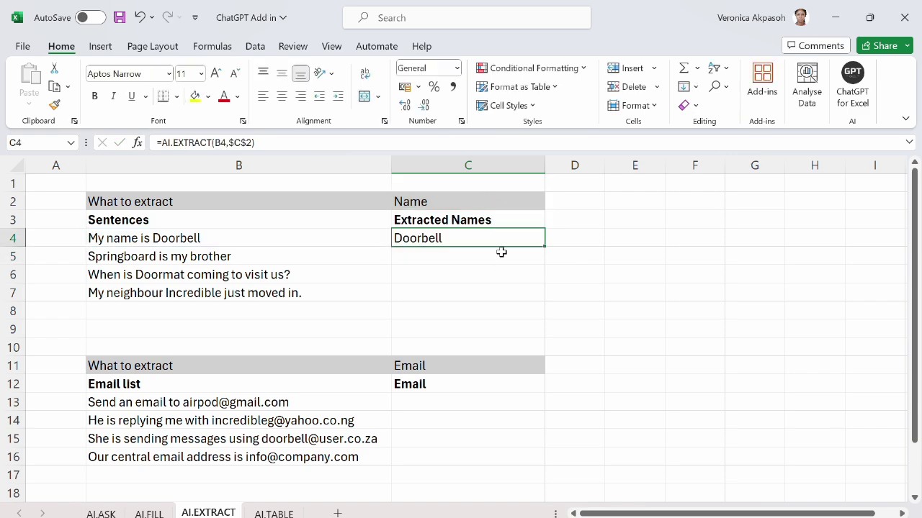
pyautogui.moveTo(543, 245); pyautogui.dragTo(541, 298)
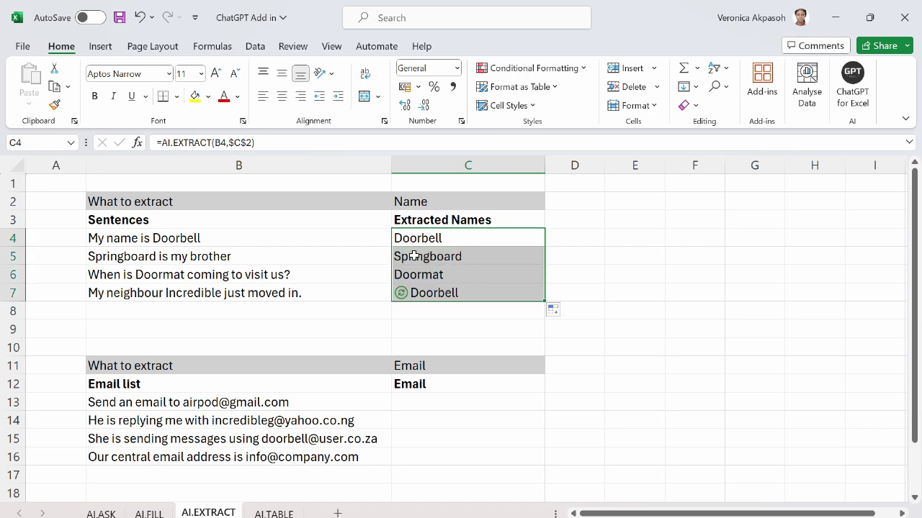
pyautogui.click(455, 241)
pyautogui.click(475, 259)
pyautogui.click(473, 271)
pyautogui.click(472, 292)
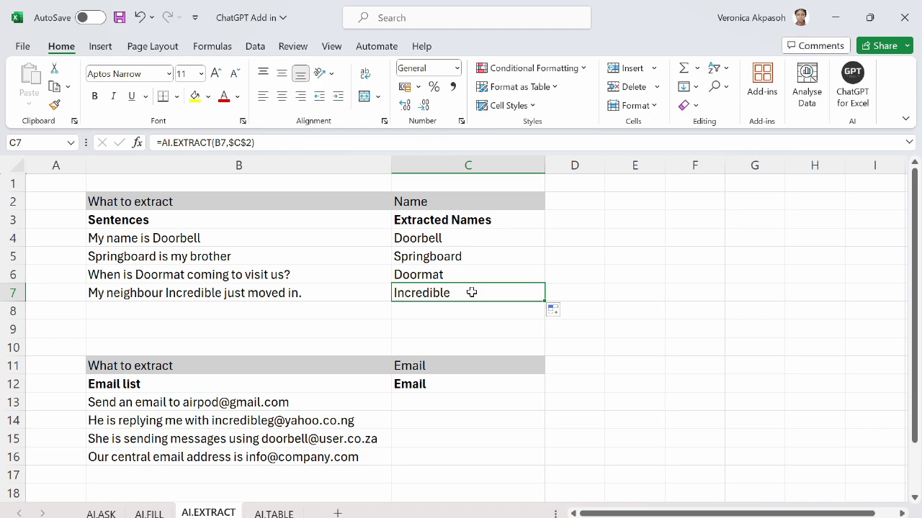
# - Look over the four email sentences and select C13 for the email extraction
pyautogui.scroll(-1, 467, 350)
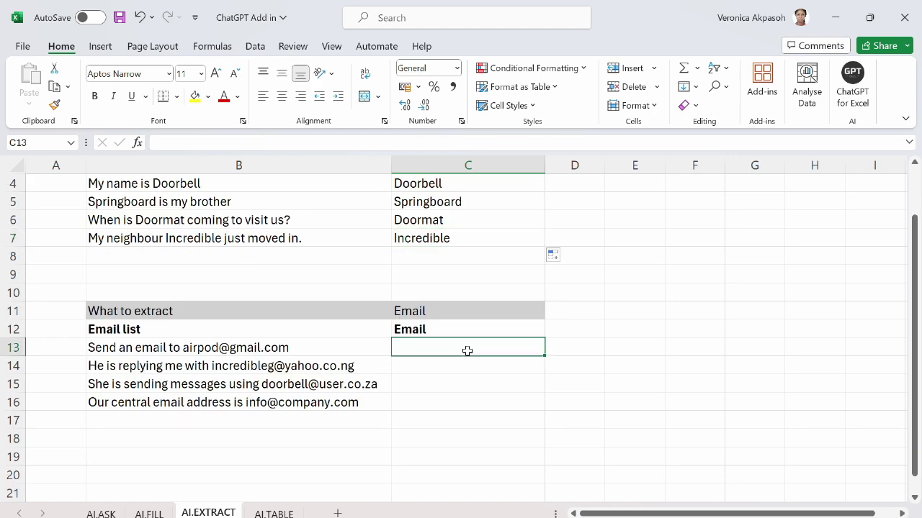
pyautogui.scroll(1, 467, 351)
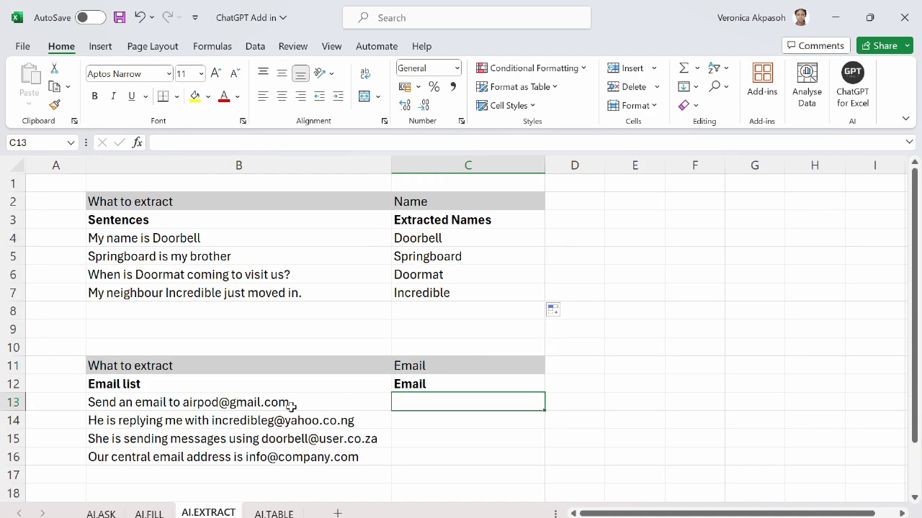
pyautogui.moveTo(292, 407); pyautogui.dragTo(308, 455)
pyautogui.click(445, 402)
pyautogui.moveTo(354, 402); pyautogui.dragTo(343, 452)
pyautogui.click(431, 400)
# - Build the AI.EXTRACT(B13,$C$11) formula in C13, with the Email label locked
pyautogui.write('=a')
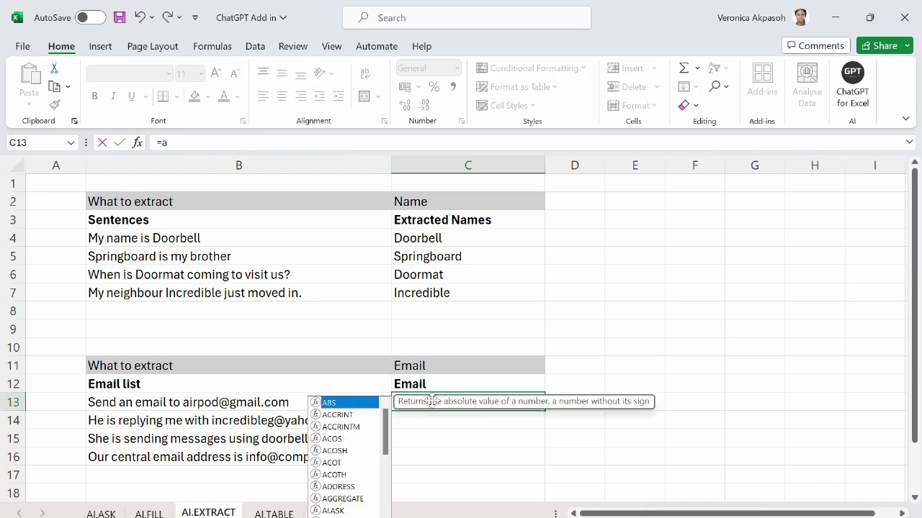
pyautogui.write('i.ex')
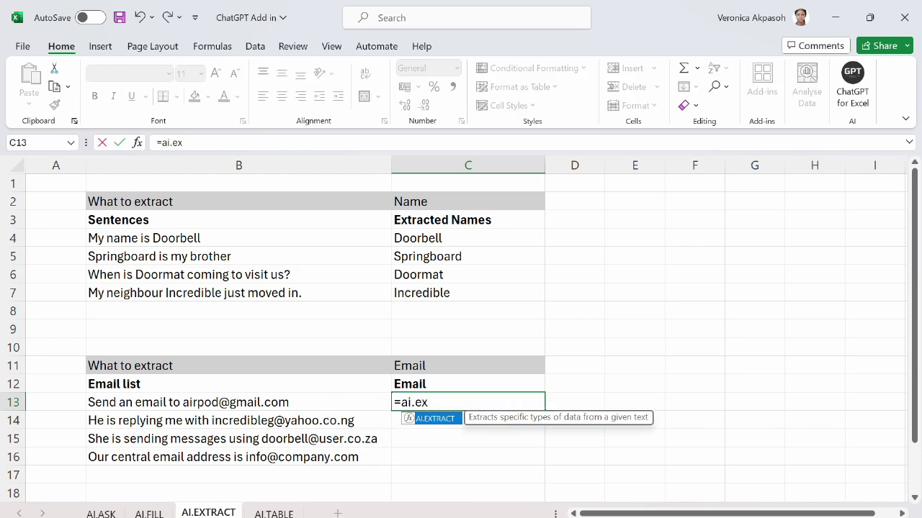
pyautogui.doubleClick(439, 421)
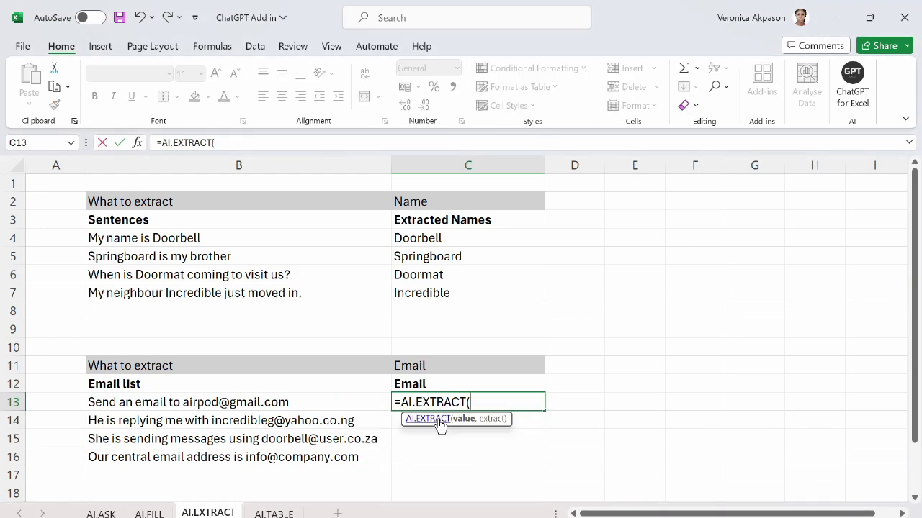
pyautogui.click(346, 402)
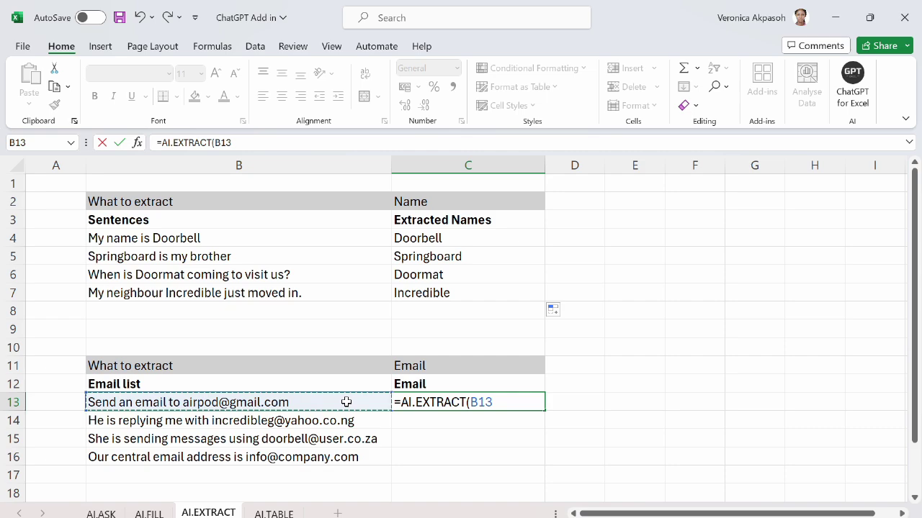
pyautogui.write(',')
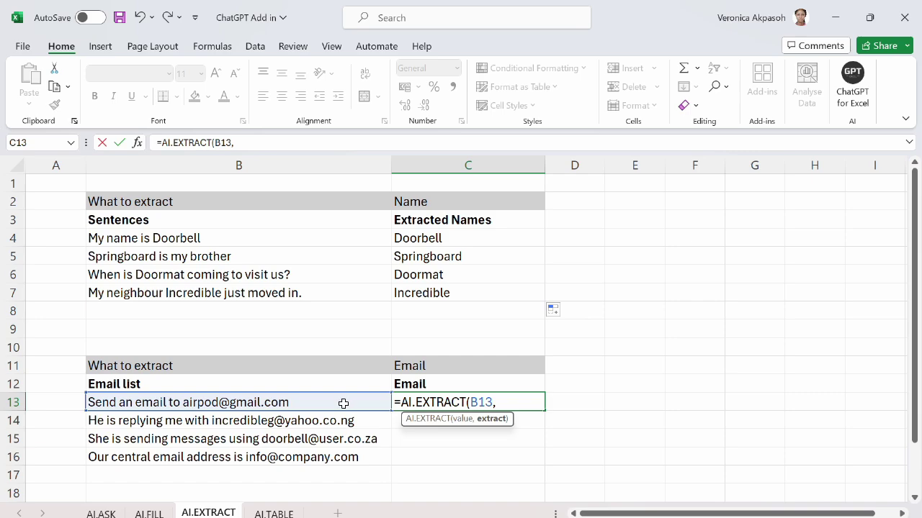
pyautogui.click(442, 367)
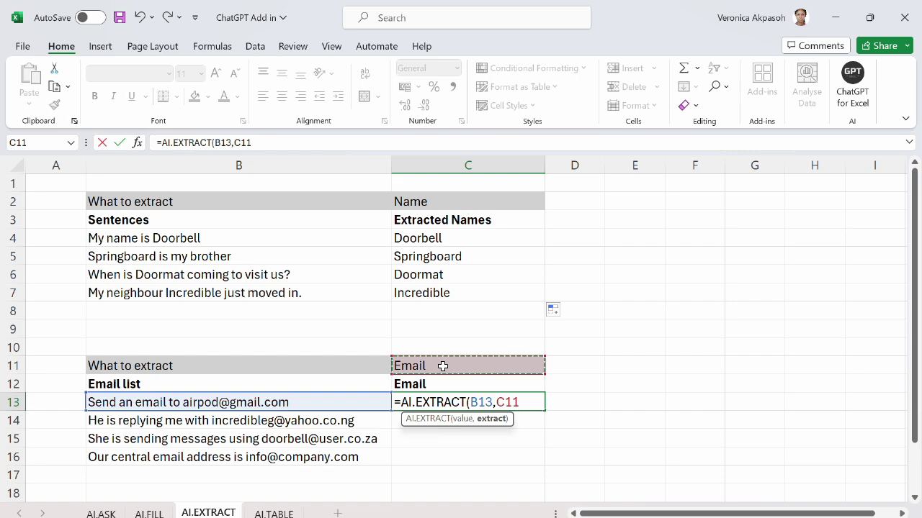
pyautogui.press('F4')
# - Finish the email extraction formula in C13 and check the extracted address
pyautogui.write(')')
pyautogui.press('Return')
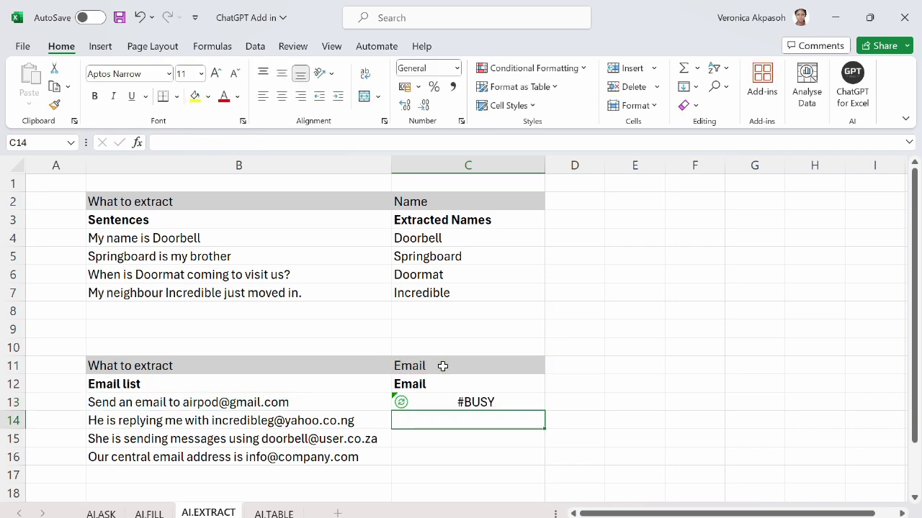
pyautogui.click(496, 401)
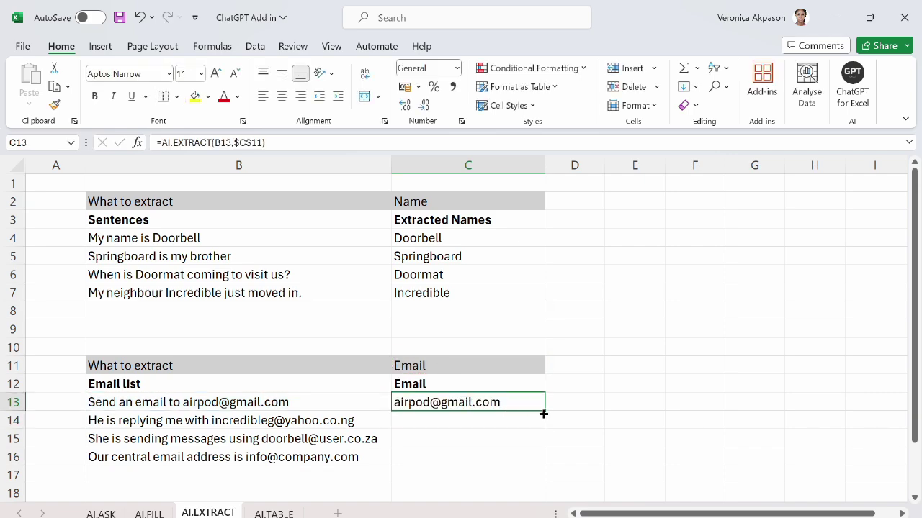
# - Copy the extraction formula down to C16, verify each email, then go to the AI.TABLE sheet
pyautogui.moveTo(545, 412); pyautogui.dragTo(542, 463)
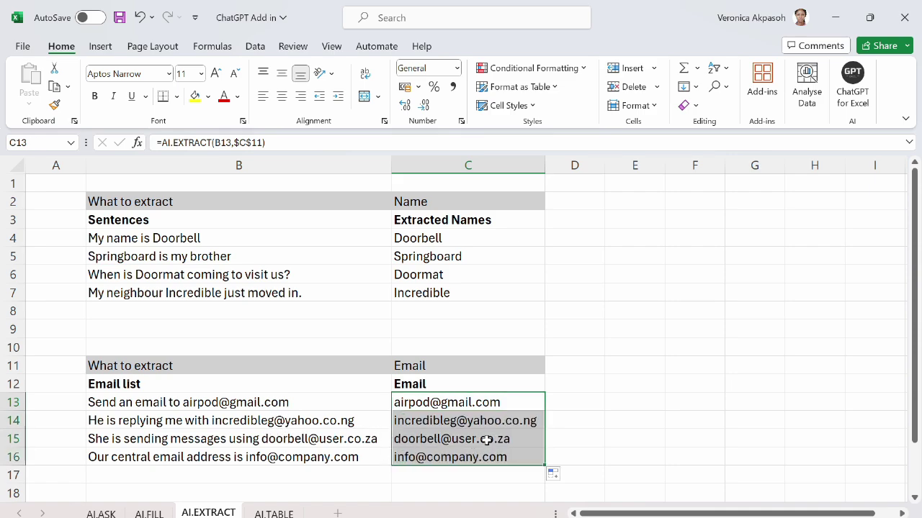
pyautogui.click(489, 406)
pyautogui.click(502, 423)
pyautogui.click(502, 437)
pyautogui.click(490, 458)
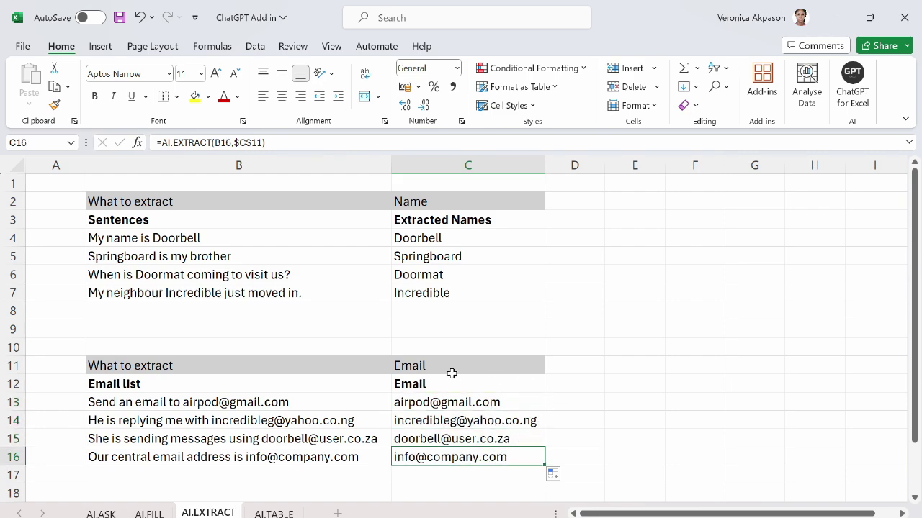
pyautogui.hotkey('ctrl', 'pagedown')
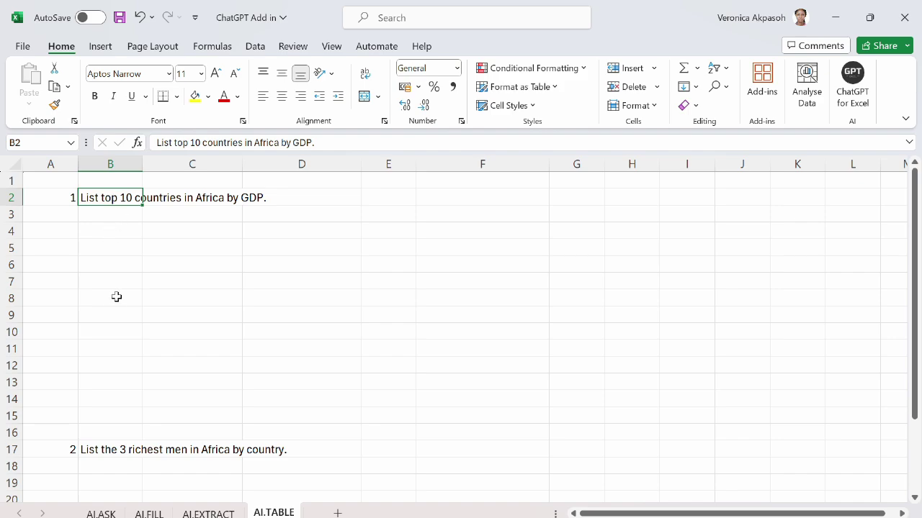
pyautogui.scroll(-4, 117, 296)
pyautogui.scroll(4, 117, 311)
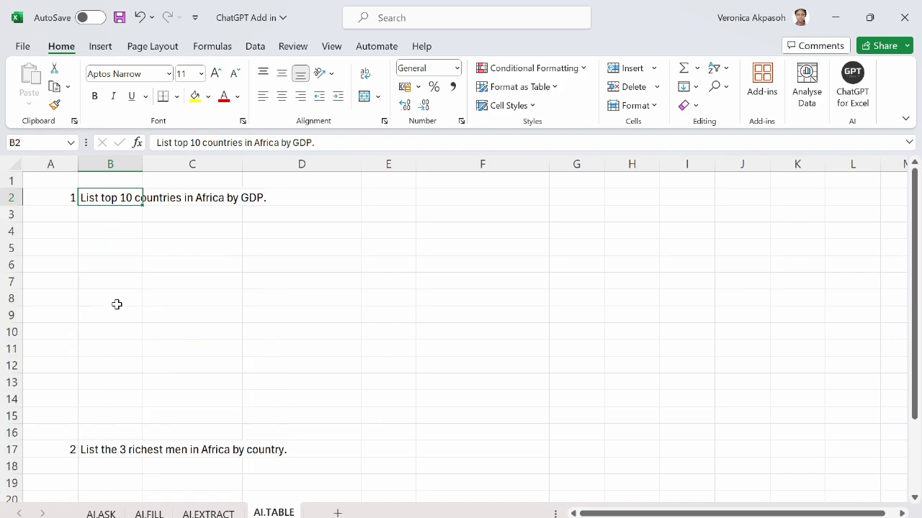
pyautogui.click(105, 215)
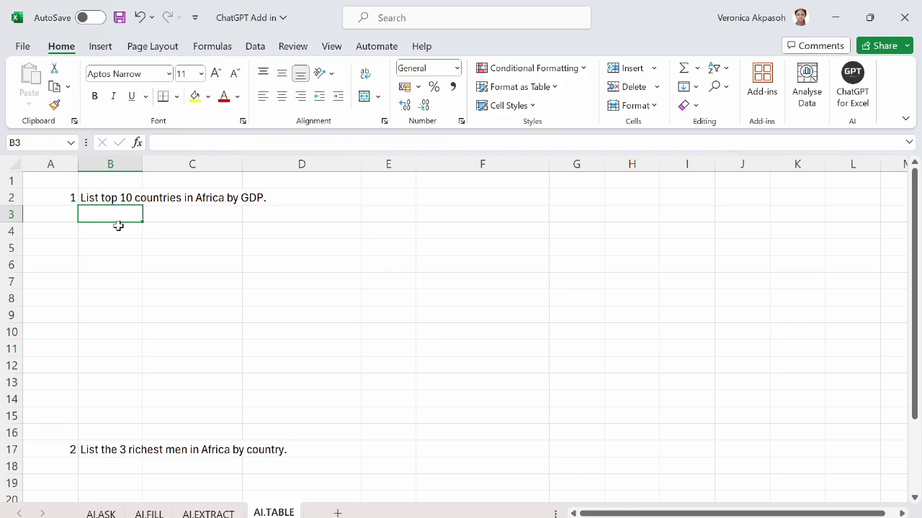
# - Enter =AI.TABLE(B2) in B3 to generate Africa's top 10 countries by GDP
pyautogui.write('=ai.table(')
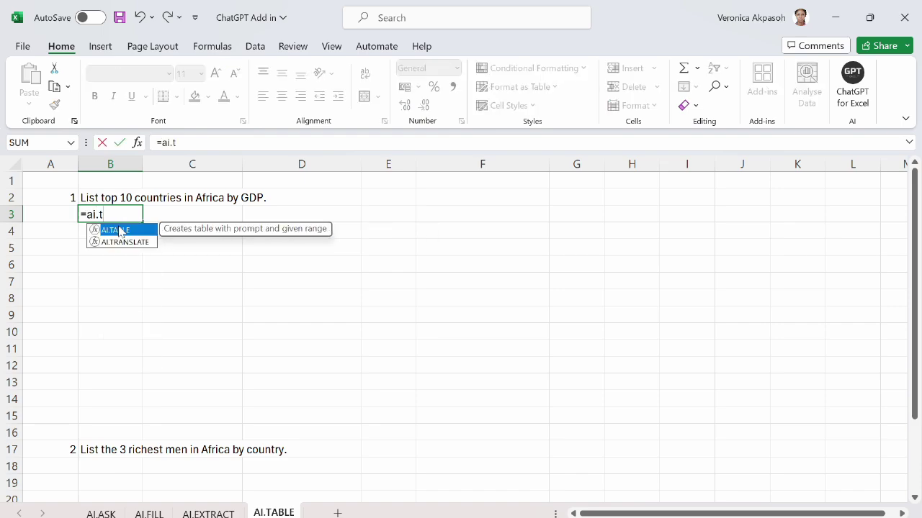
pyautogui.click(111, 194)
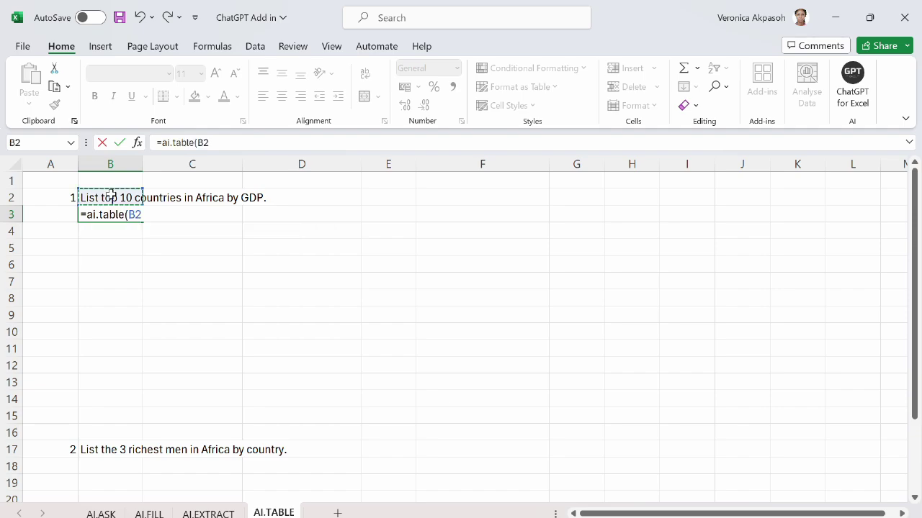
pyautogui.write(')')
pyautogui.press('Return')
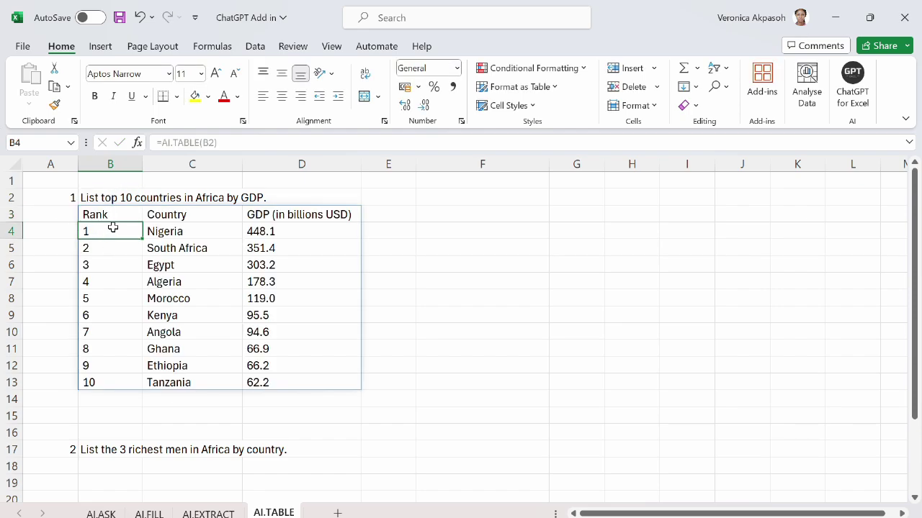
# - Highlight the Rank, Country and GDP columns of the generated table
pyautogui.moveTo(112, 228); pyautogui.dragTo(114, 383)
pyautogui.moveTo(188, 229); pyautogui.dragTo(191, 383)
pyautogui.click(166, 215)
pyautogui.moveTo(305, 214); pyautogui.dragTo(293, 376)
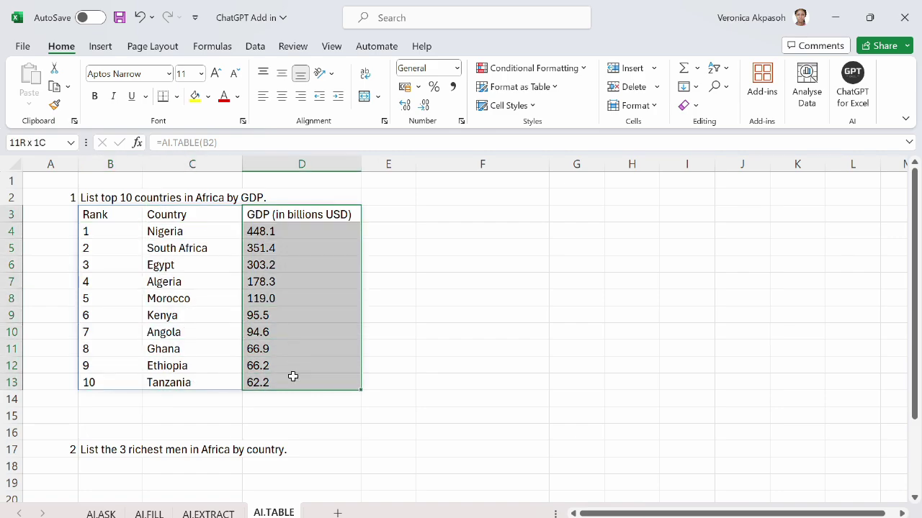
# - Extend the B2 prompt to end with 'and by surface area.' to regenerate the table
pyautogui.click(252, 197)
pyautogui.press('Left')
pyautogui.press('Left')
pyautogui.press('F2')
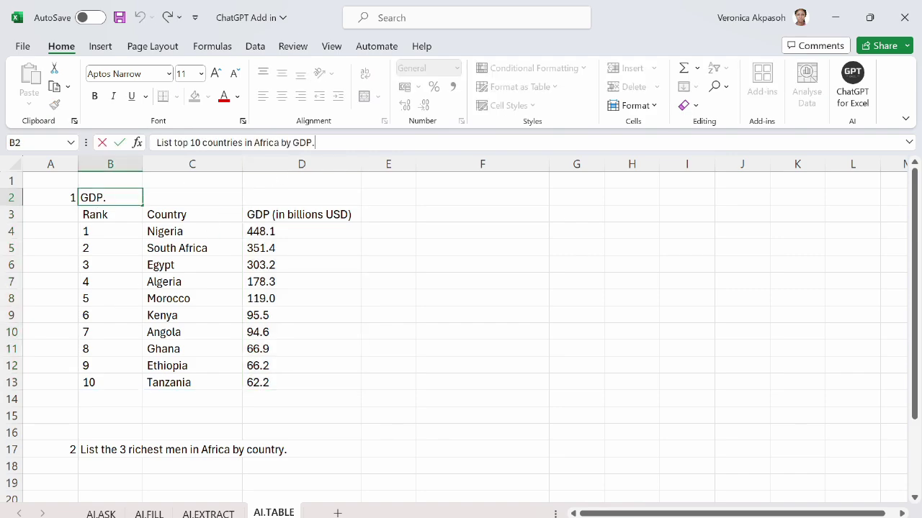
pyautogui.press('BackSpace')
pyautogui.write('and by surfa')
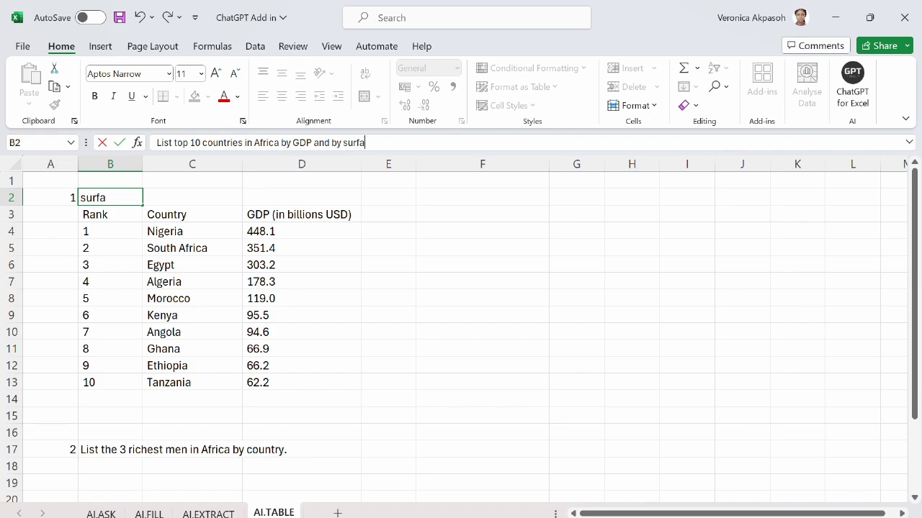
pyautogui.write('ce area.')
pyautogui.press('Return')
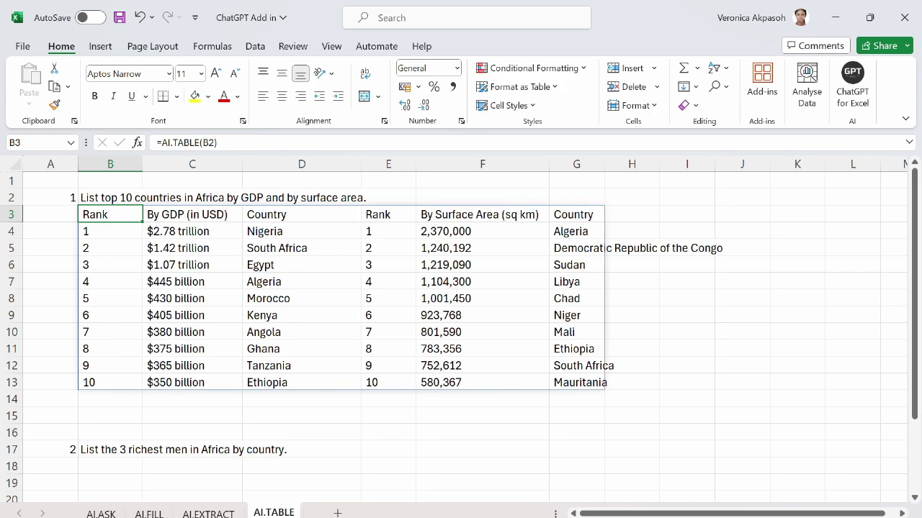
# - Widen columns E through G so the surface-area ranking fits
pyautogui.click(389, 165)
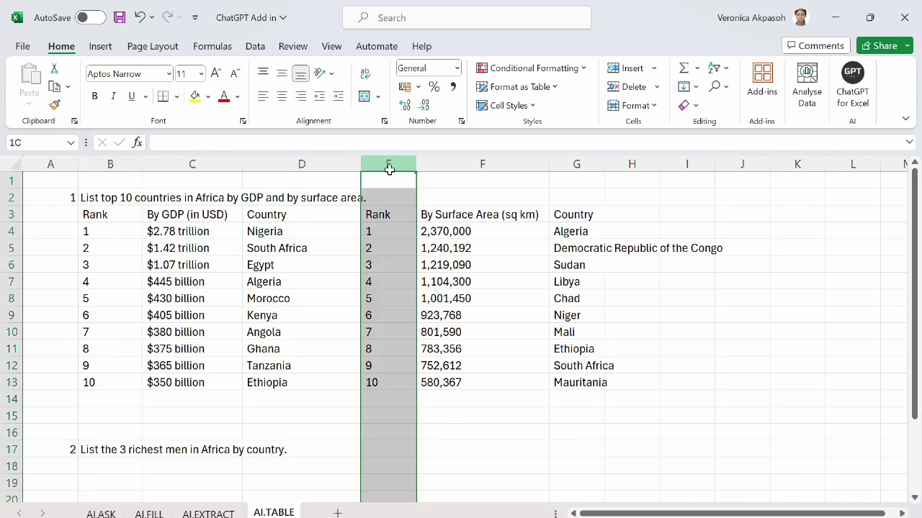
pyautogui.moveTo(389, 169); pyautogui.dragTo(600, 204)
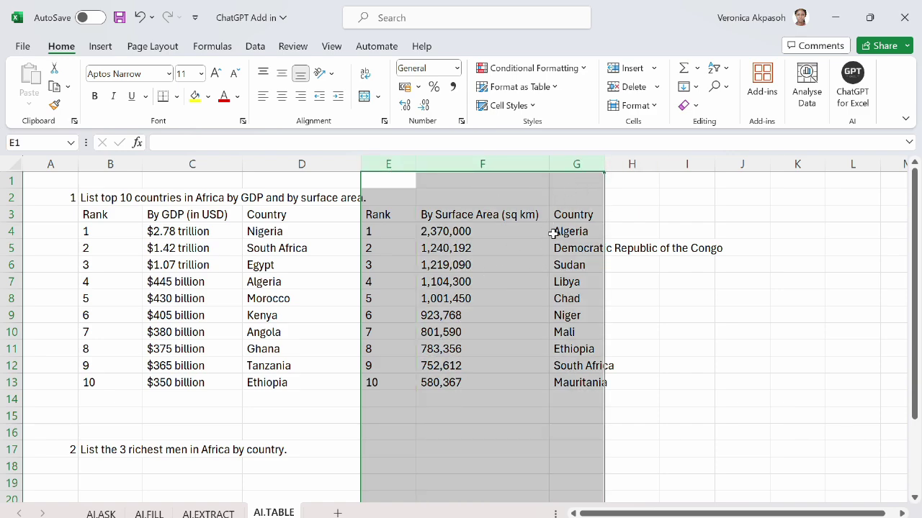
pyautogui.moveTo(604, 164); pyautogui.dragTo(732, 193)
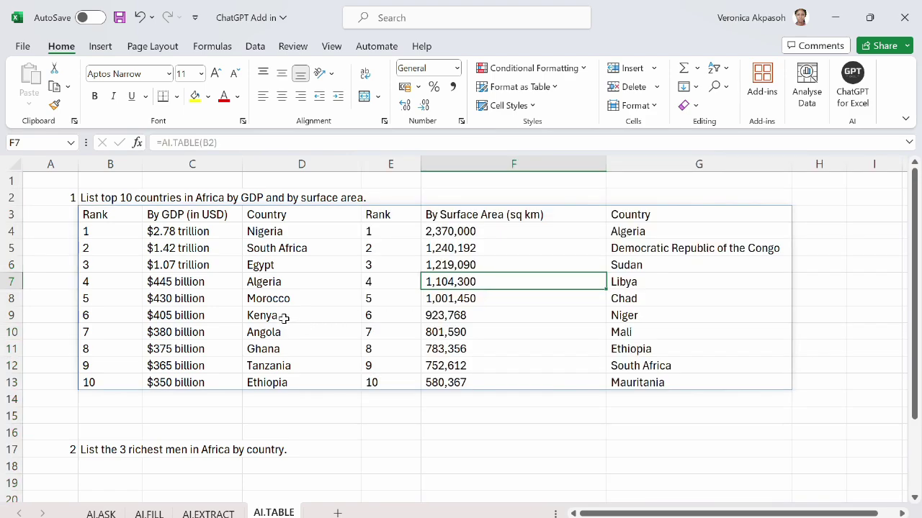
# - Enter =AI.TABLE(B17) in B18 to list Africa's 3 richest men with country and net worth
pyautogui.scroll(-3, 264, 381)
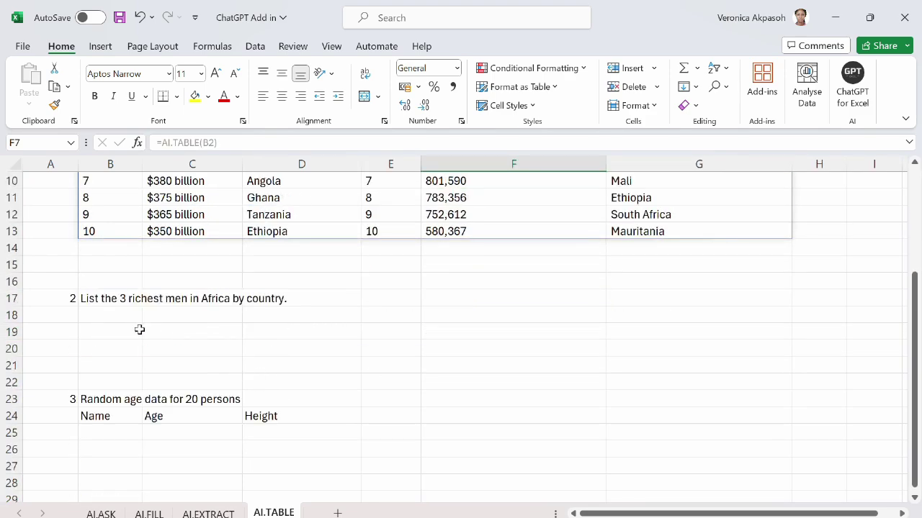
pyautogui.click(126, 320)
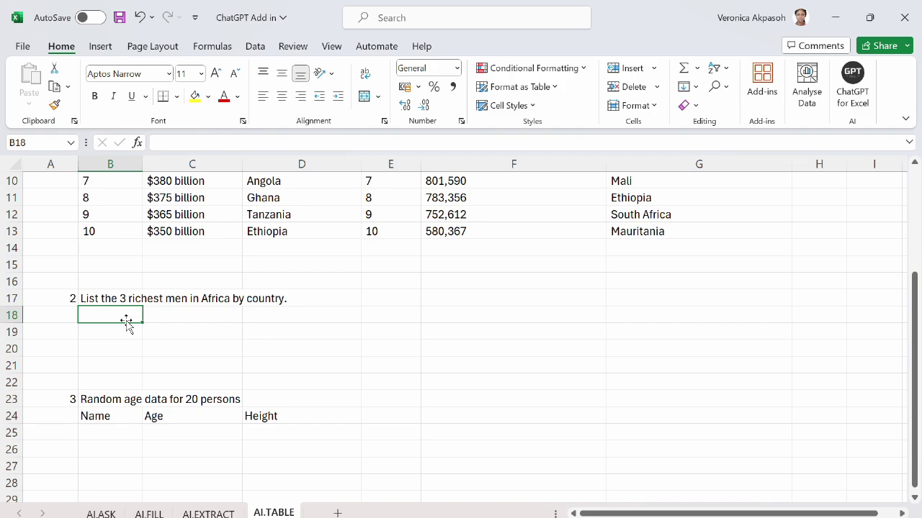
pyautogui.write('=ai')
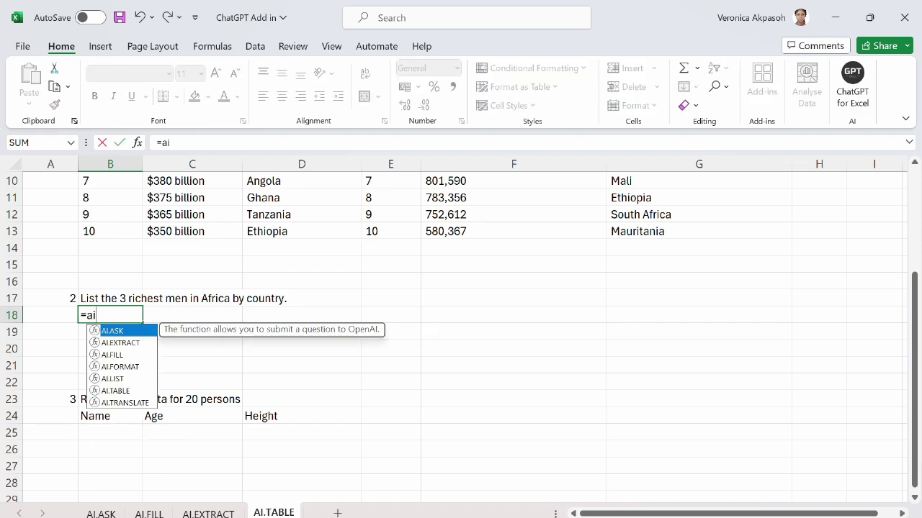
pyautogui.write('.table(')
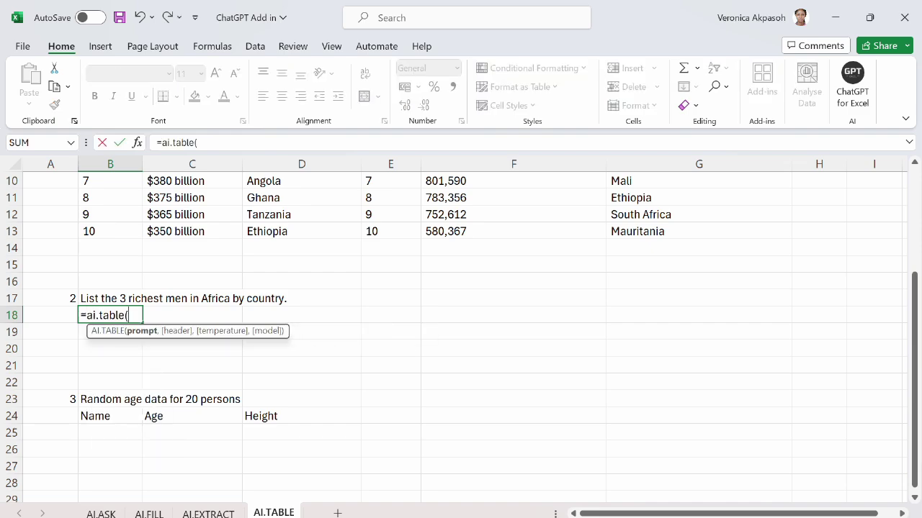
pyautogui.click(113, 301)
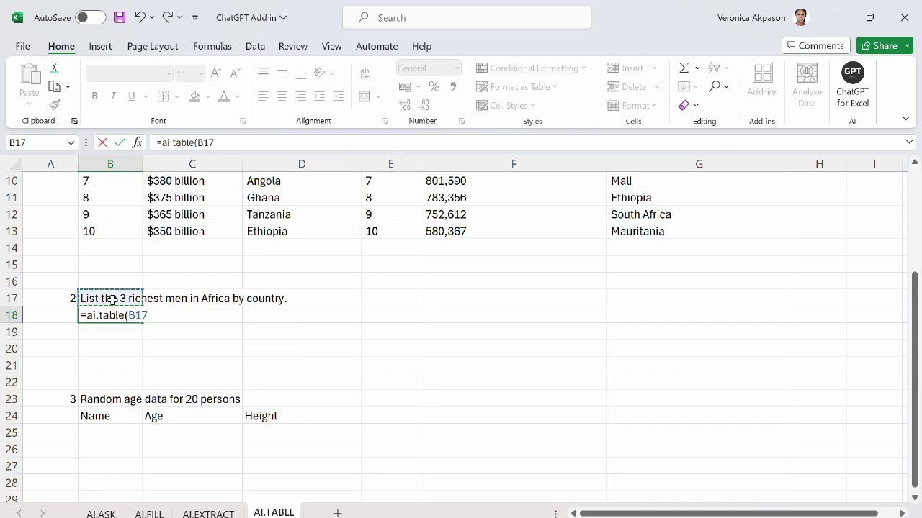
pyautogui.write(')')
pyautogui.press('Return')
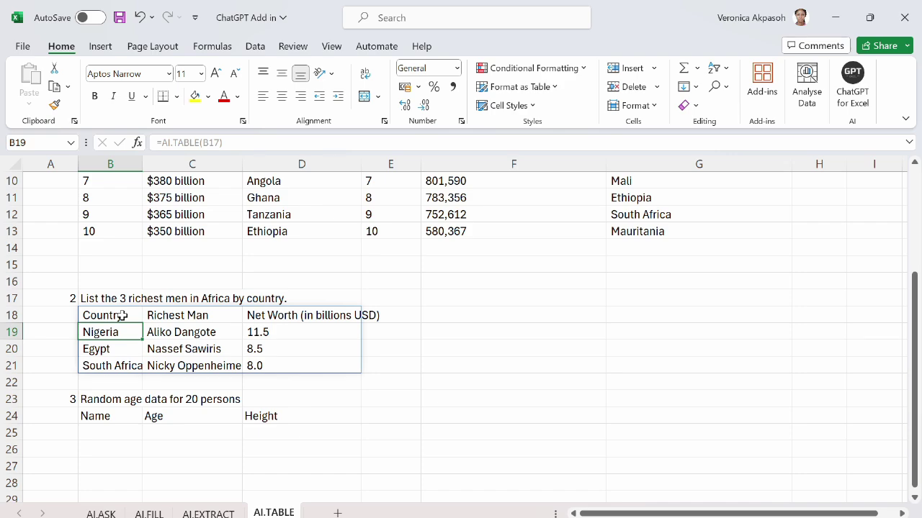
pyautogui.moveTo(118, 316); pyautogui.dragTo(113, 366)
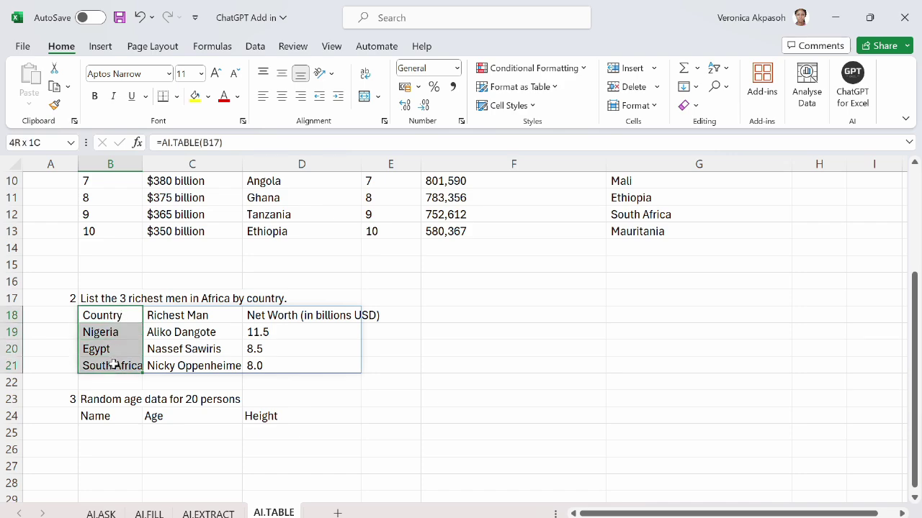
pyautogui.moveTo(206, 315); pyautogui.dragTo(204, 366)
pyautogui.moveTo(298, 315); pyautogui.dragTo(279, 366)
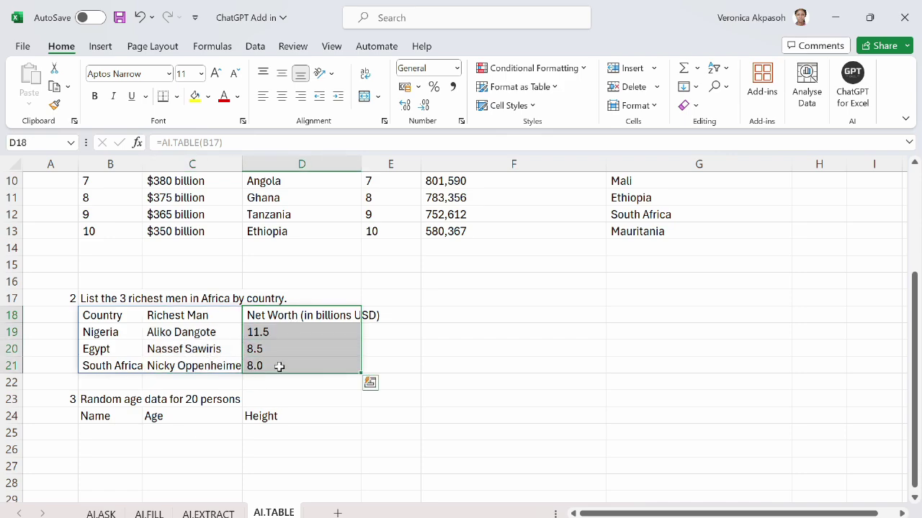
pyautogui.click(144, 337)
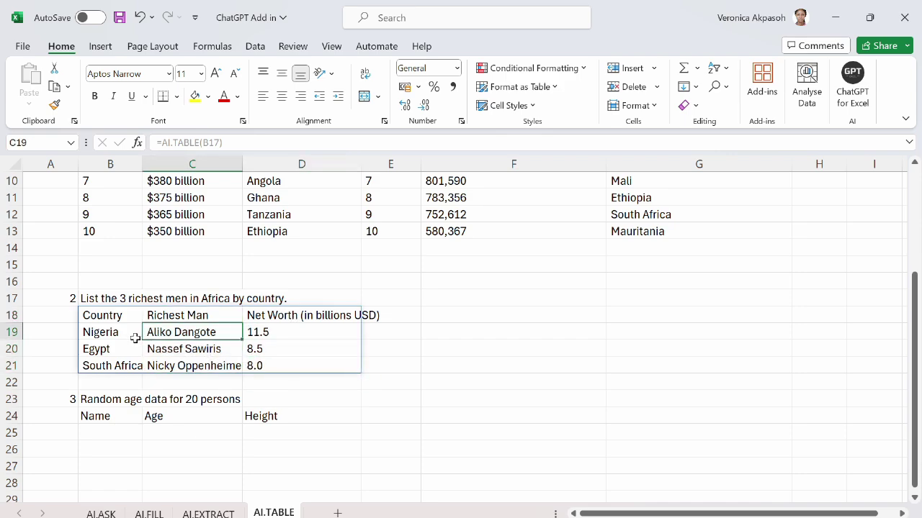
pyautogui.click(133, 337)
pyautogui.click(169, 350)
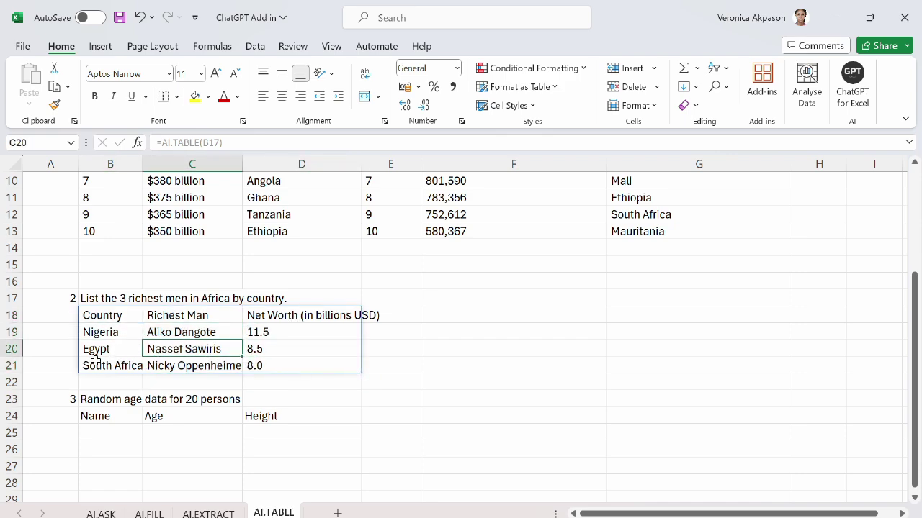
pyautogui.click(95, 352)
pyautogui.click(175, 364)
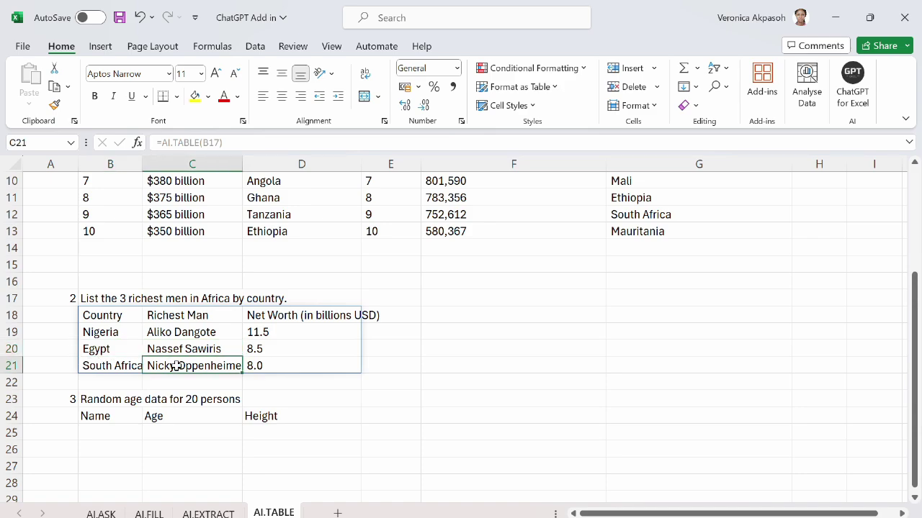
pyautogui.click(98, 367)
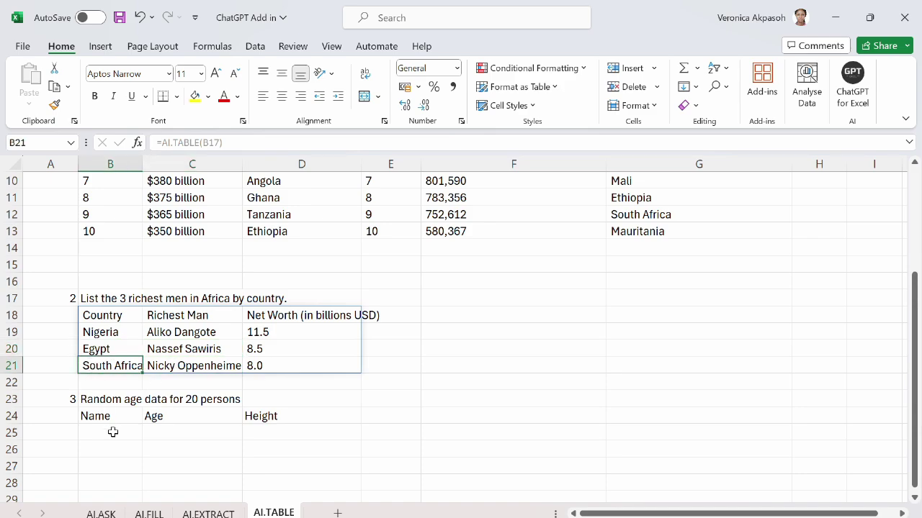
pyautogui.scroll(-1, 113, 432)
pyautogui.click(129, 383)
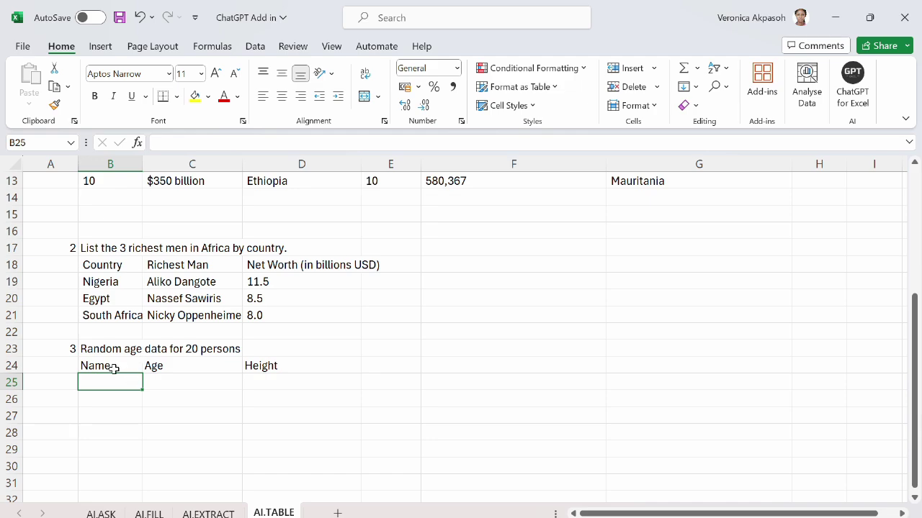
pyautogui.moveTo(113, 368); pyautogui.dragTo(259, 368)
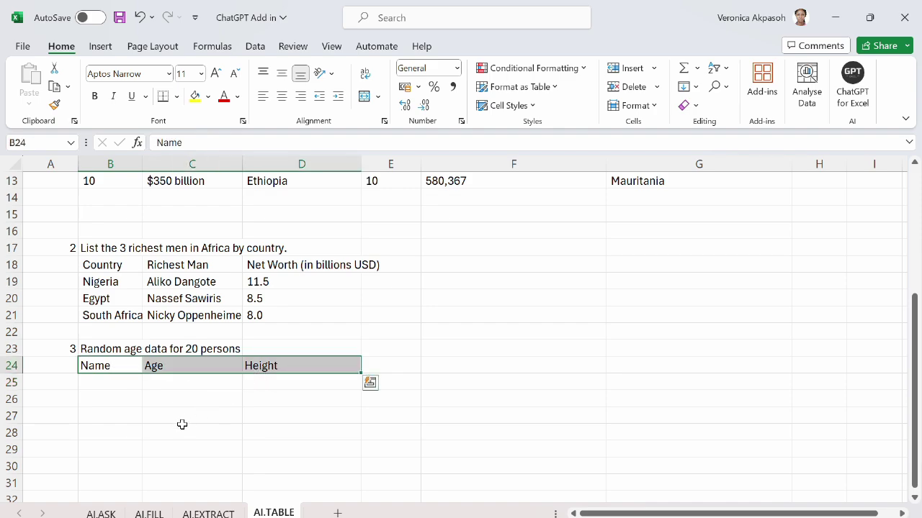
pyautogui.scroll(3, 166, 414)
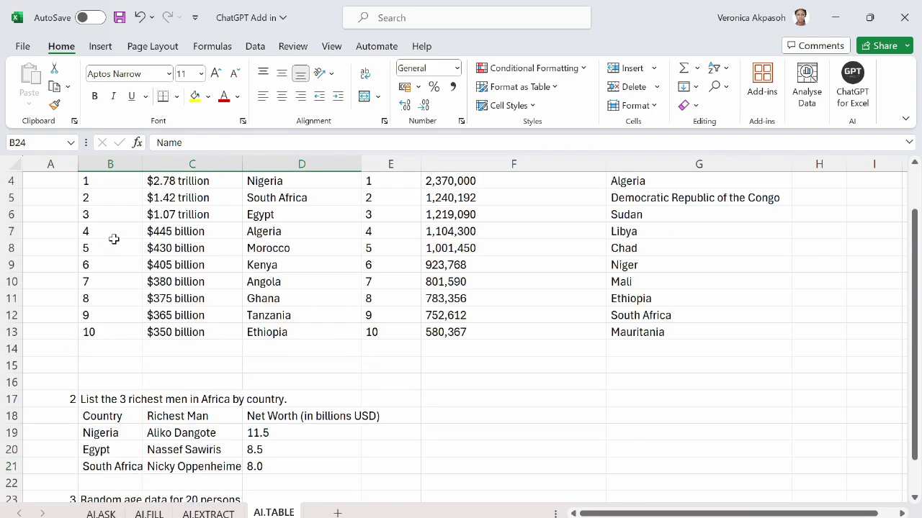
pyautogui.scroll(1, 153, 374)
pyautogui.scroll(-2, 190, 368)
pyautogui.click(108, 367)
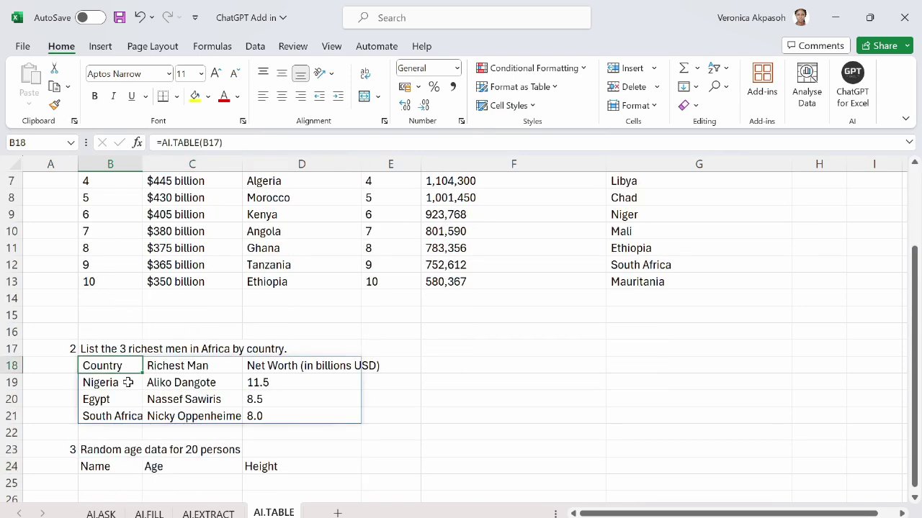
pyautogui.scroll(2, 128, 383)
pyautogui.click(110, 216)
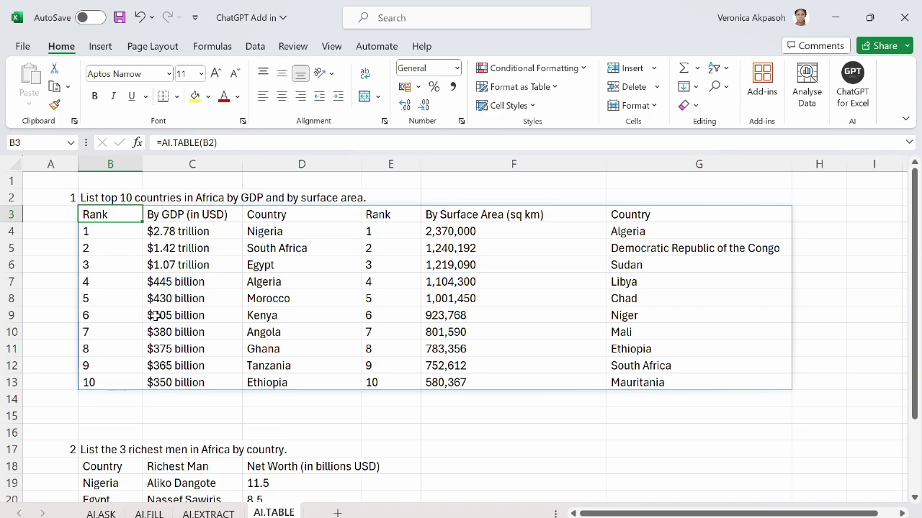
pyautogui.scroll(-3, 154, 320)
pyautogui.click(106, 317)
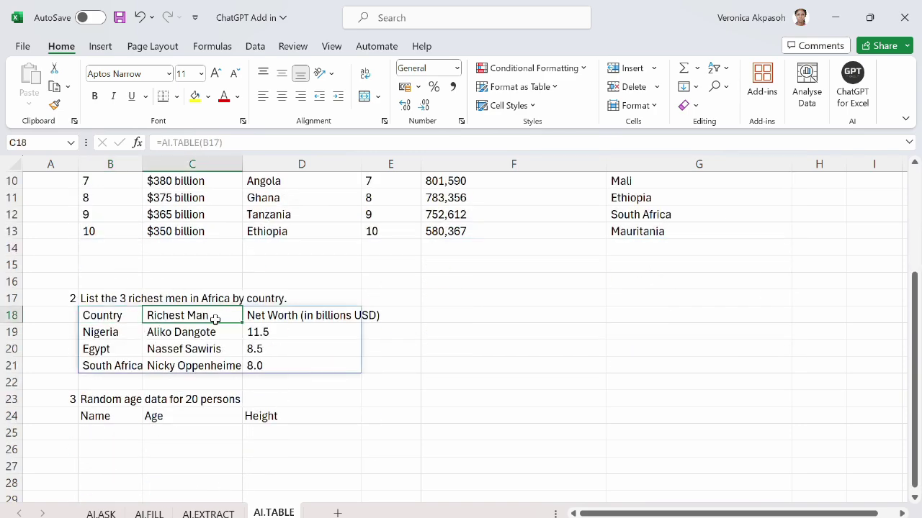
pyautogui.moveTo(121, 419); pyautogui.dragTo(303, 418)
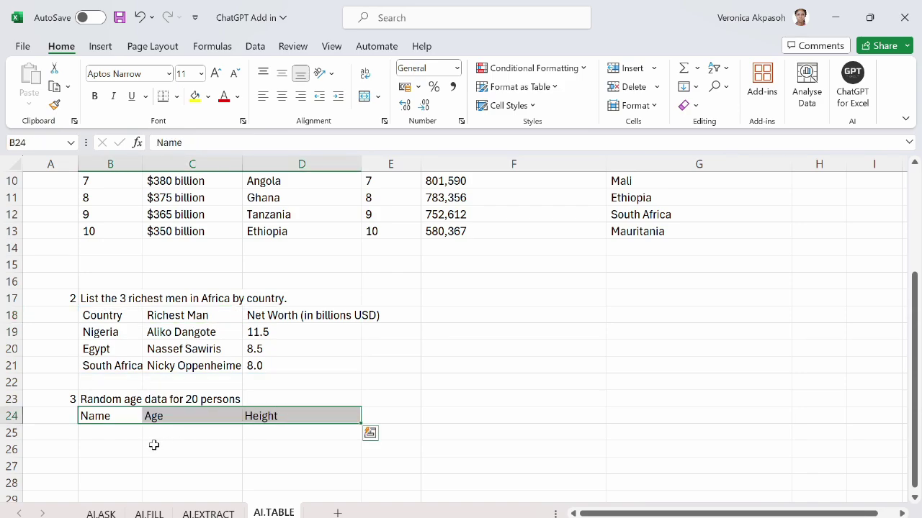
pyautogui.click(119, 431)
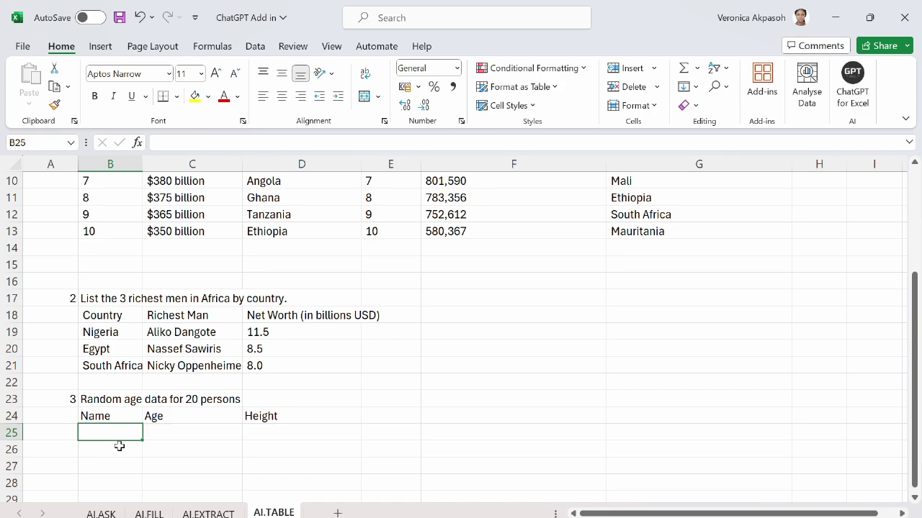
# - Enter =AI.TABLE(B23,B24:D24) in B25 for 20 persons' Name, Age and Height data
pyautogui.write('=ai.ta')
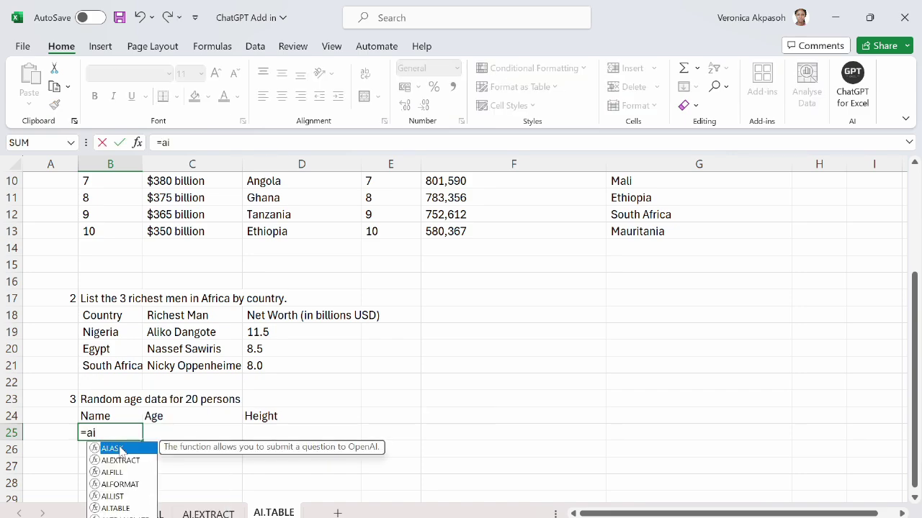
pyautogui.doubleClick(121, 452)
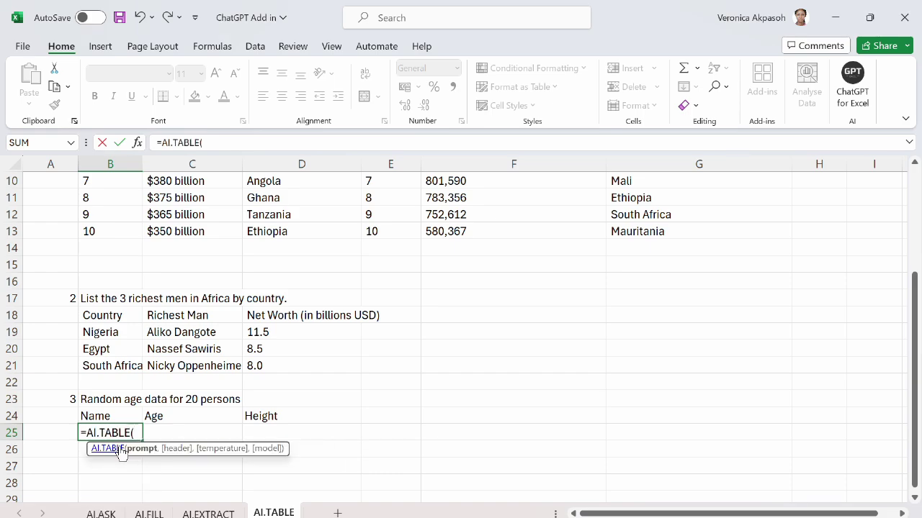
pyautogui.click(105, 403)
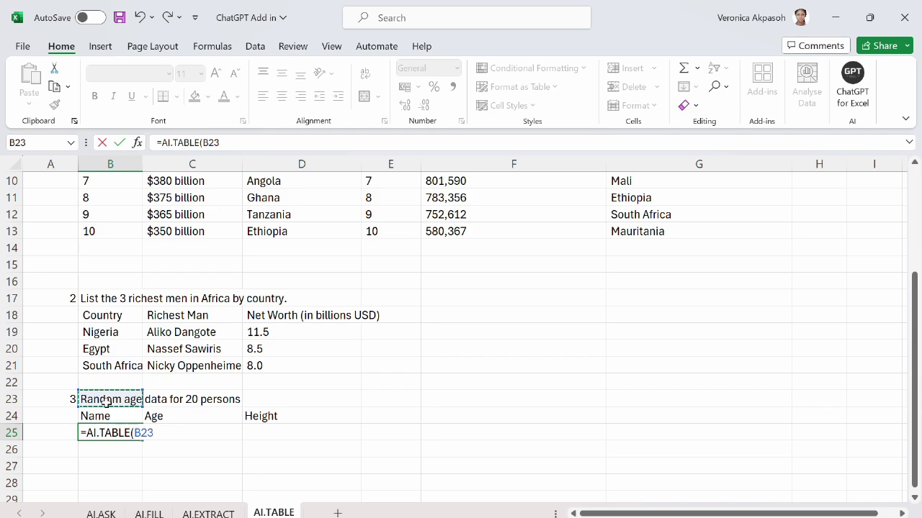
pyautogui.write(',')
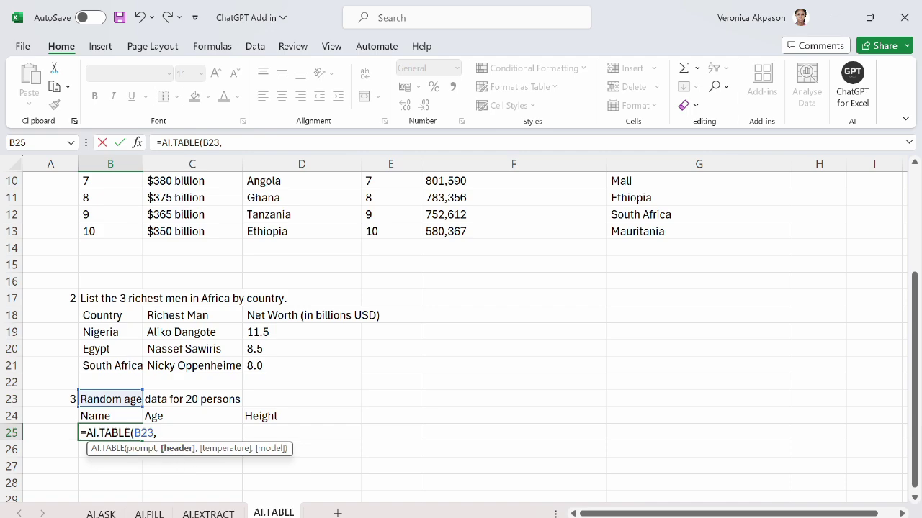
pyautogui.moveTo(99, 416); pyautogui.dragTo(250, 416)
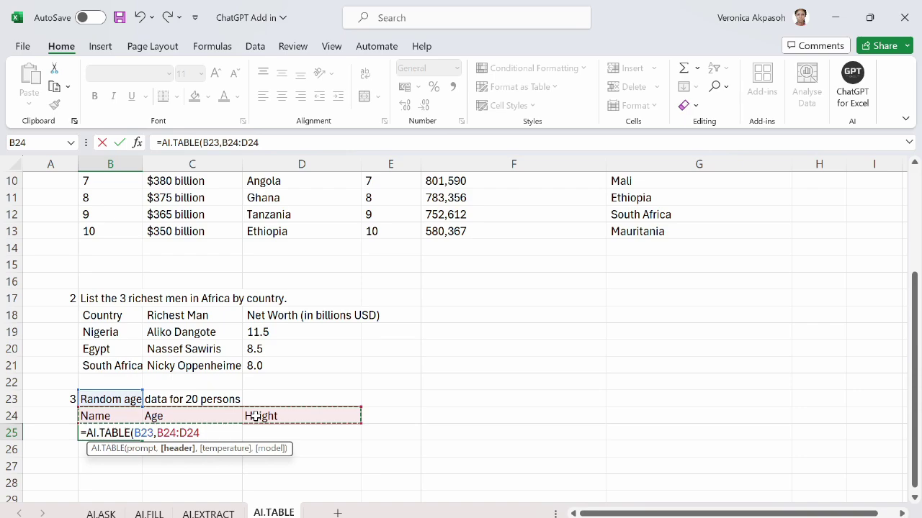
pyautogui.write(')')
pyautogui.press('Return')
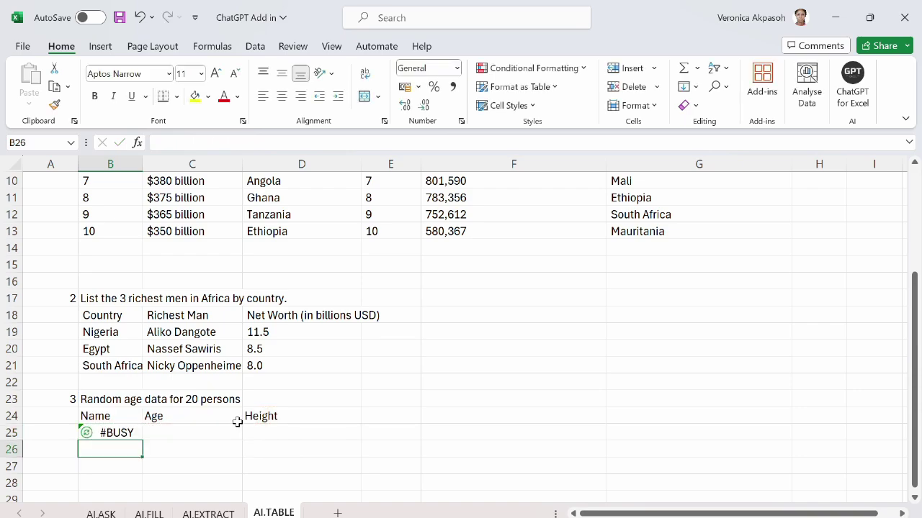
pyautogui.scroll(-3, 94, 296)
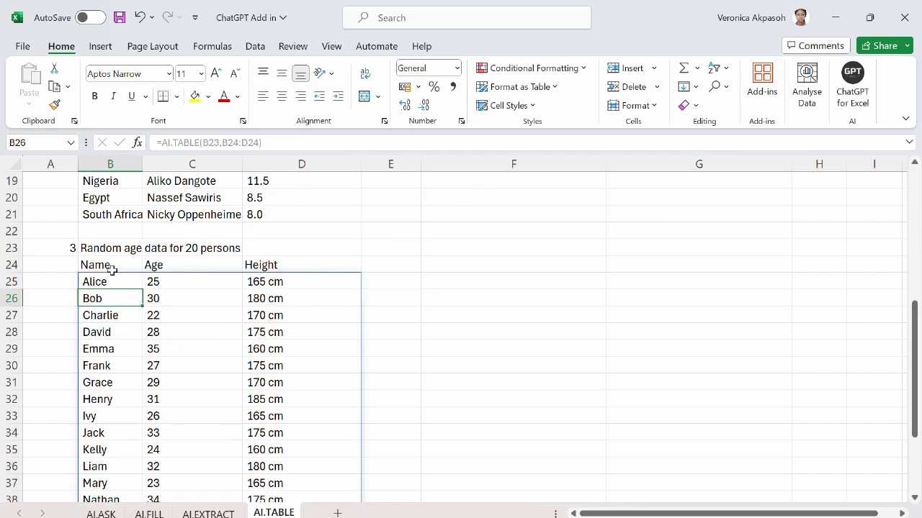
pyautogui.moveTo(119, 281); pyautogui.dragTo(109, 444)
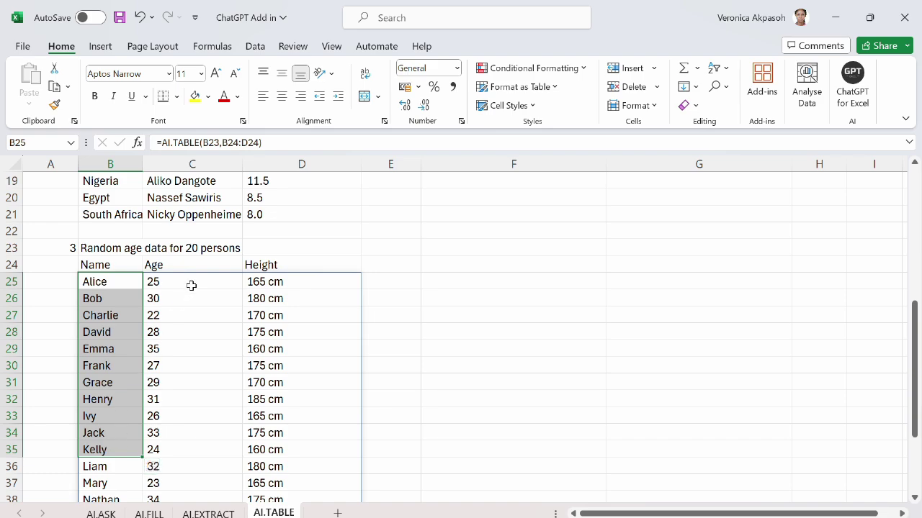
pyautogui.moveTo(191, 283); pyautogui.dragTo(185, 455)
pyautogui.moveTo(290, 282); pyautogui.dragTo(285, 446)
pyautogui.click(270, 265)
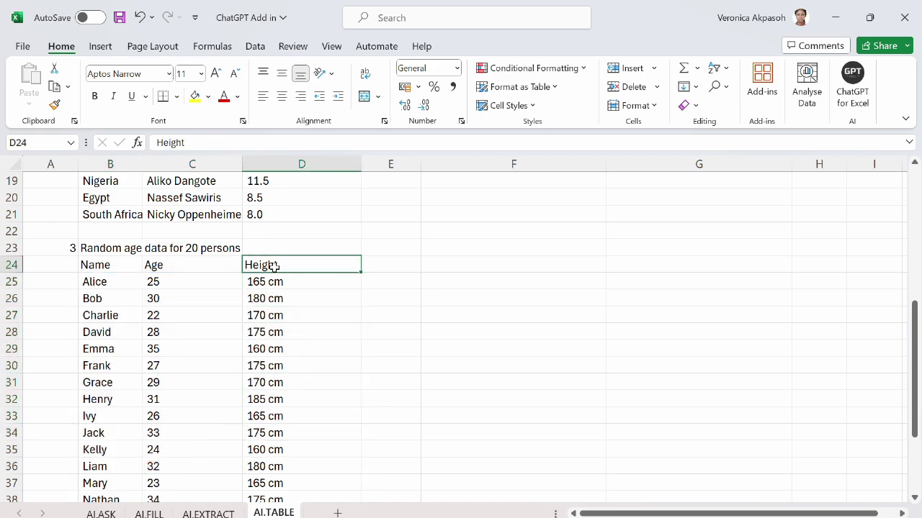
pyautogui.click(216, 268)
pyautogui.click(121, 281)
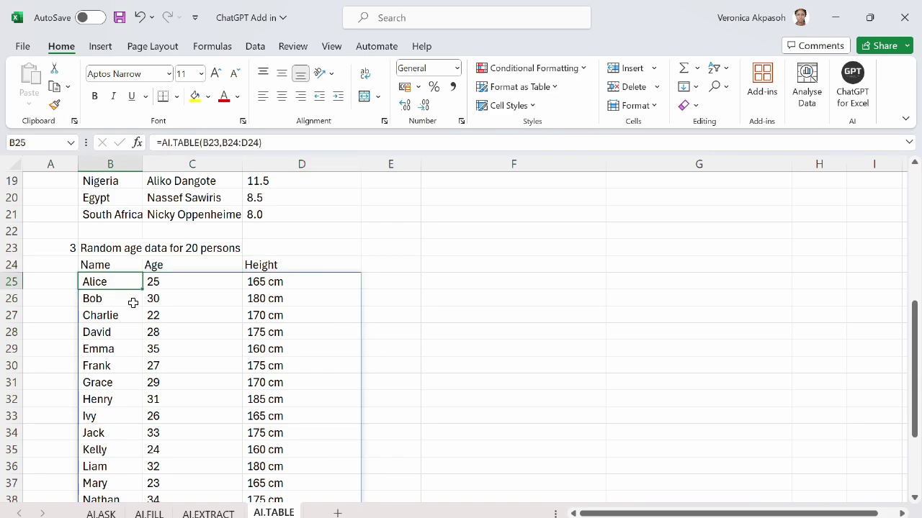
pyautogui.click(125, 265)
pyautogui.scroll(1, 240, 358)
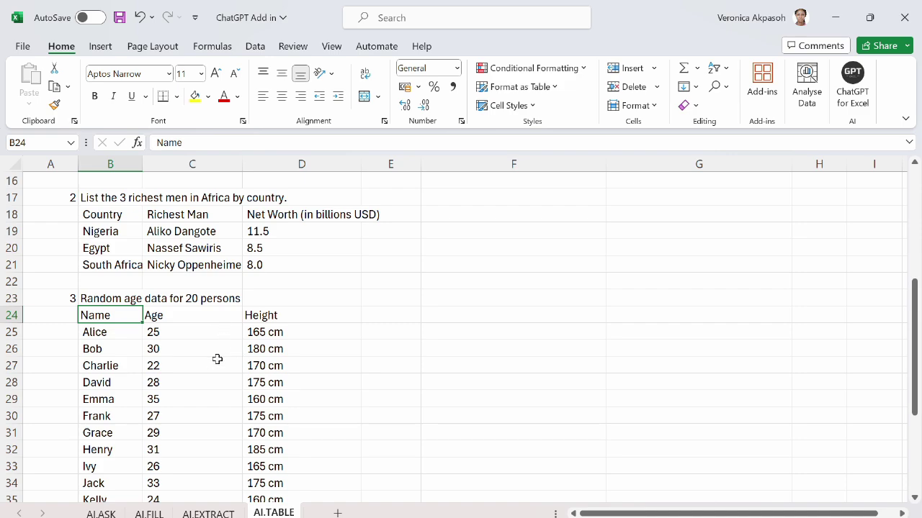
pyautogui.scroll(-5, 216, 358)
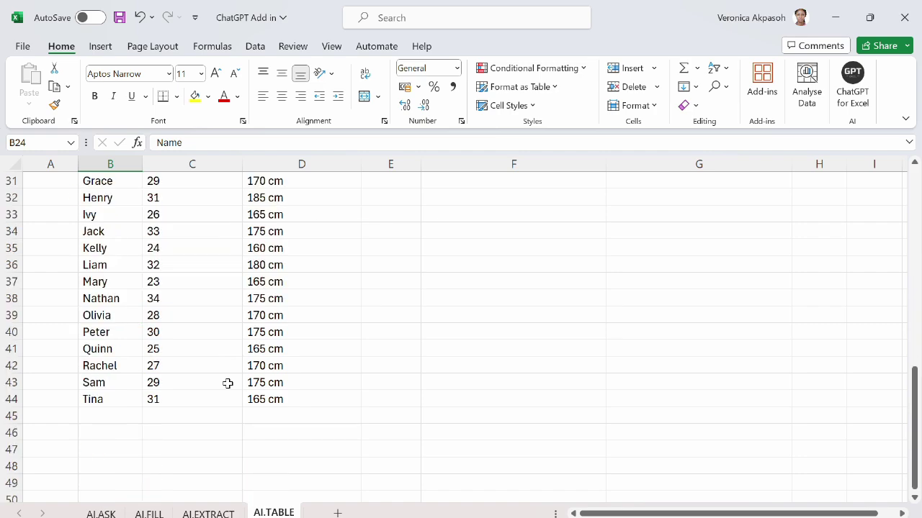